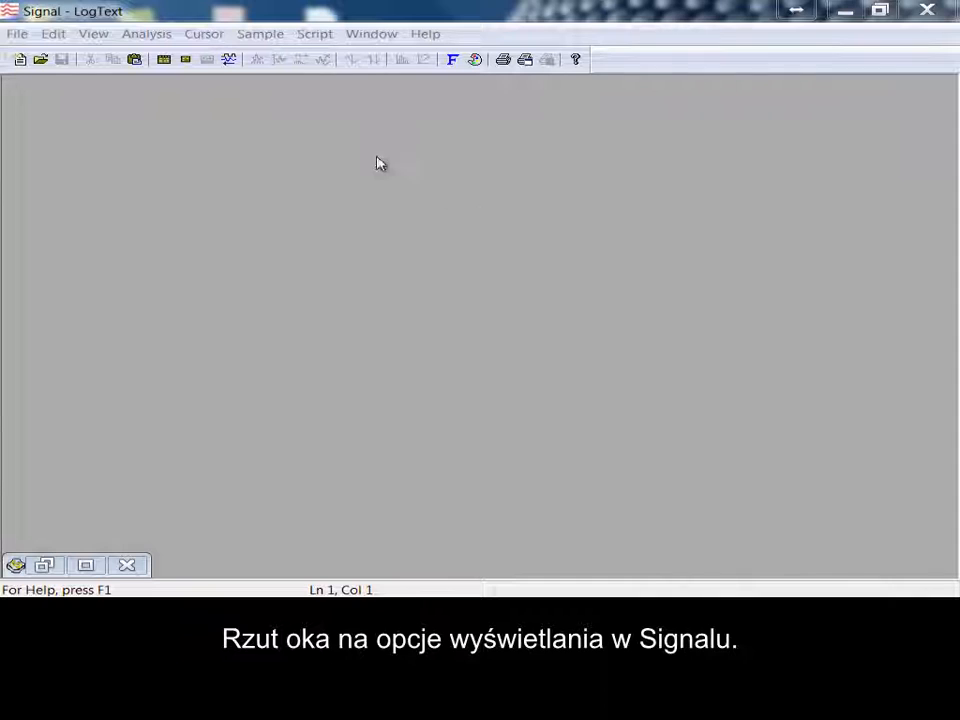
Step: Open the recent Actions data file and overlay channel 2 Vmem on channel 1 Imemb
{"action": "left_click", "coordinate": [18, 34]}
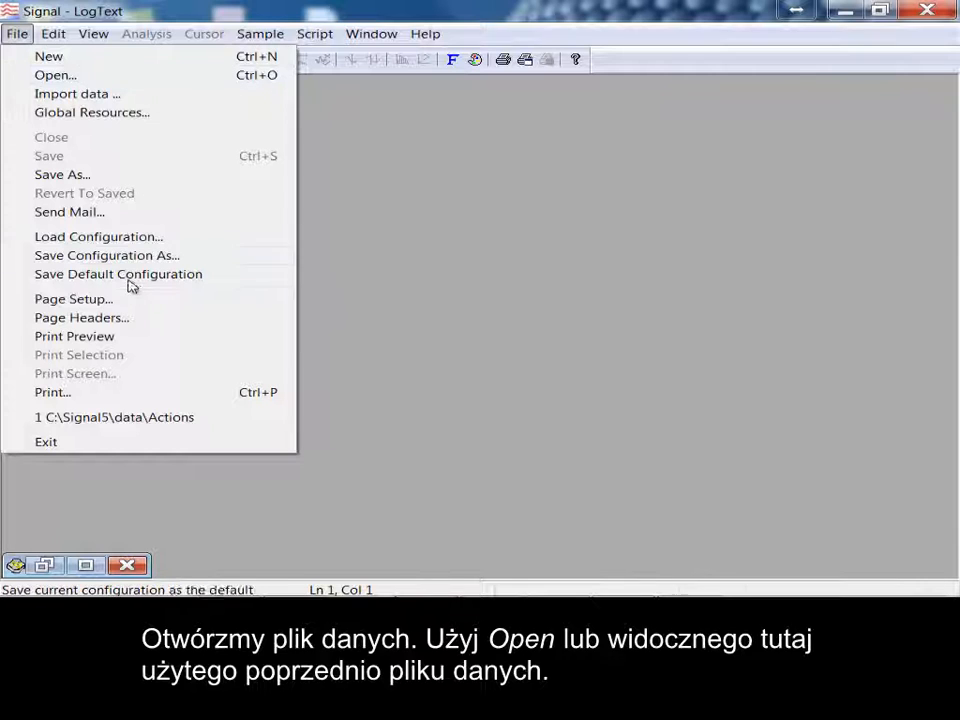
{"action": "left_click", "coordinate": [145, 418]}
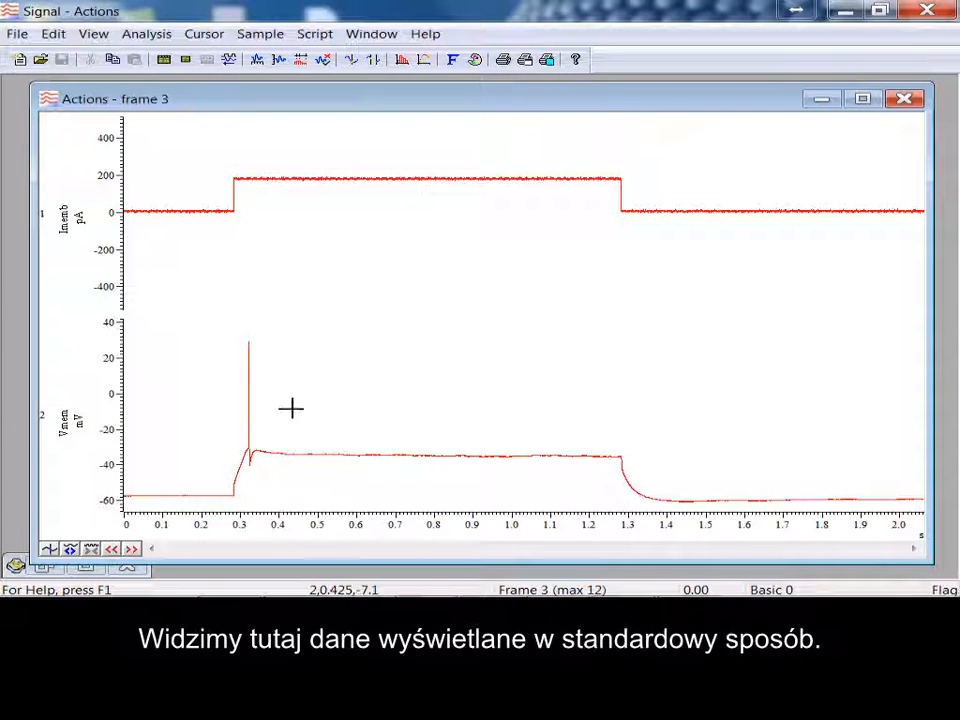
{"action": "mouse_move", "coordinate": [105, 497]}
{"action": "left_mouse_down"}
{"action": "mouse_move", "coordinate": [115, 491]}
{"action": "mouse_move", "coordinate": [101, 461]}
{"action": "mouse_move", "coordinate": [107, 497]}
{"action": "left_mouse_up"}
{"action": "left_click_drag", "start_coordinate": [44, 425], "coordinate": [53, 233]}
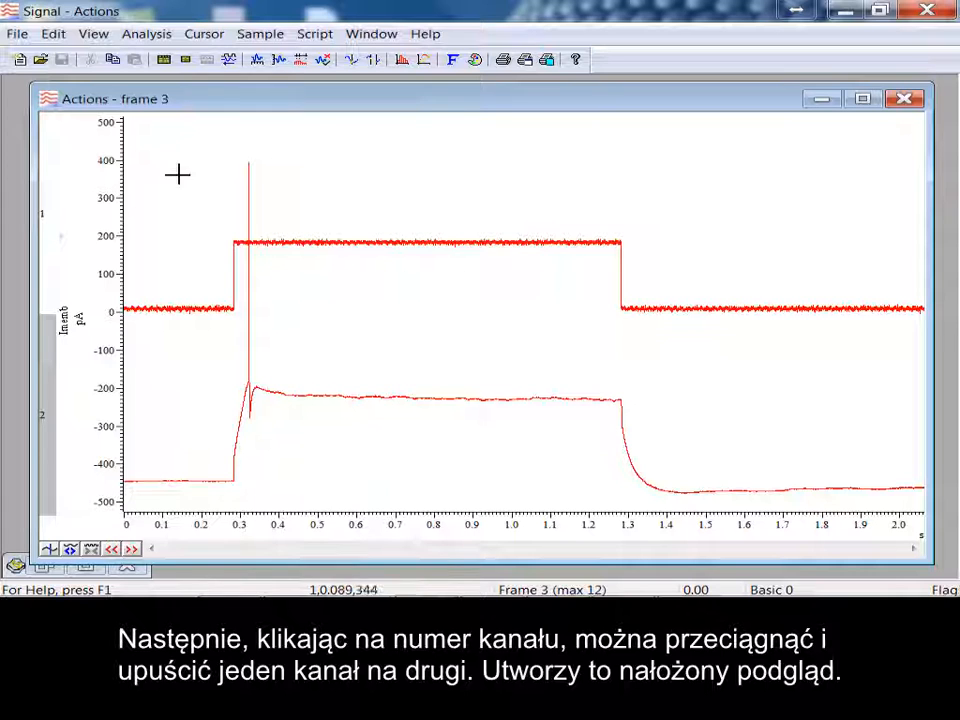
Step: Set the primary colour of channel 2 Vmem to dark green
{"action": "left_click", "coordinate": [475, 61]}
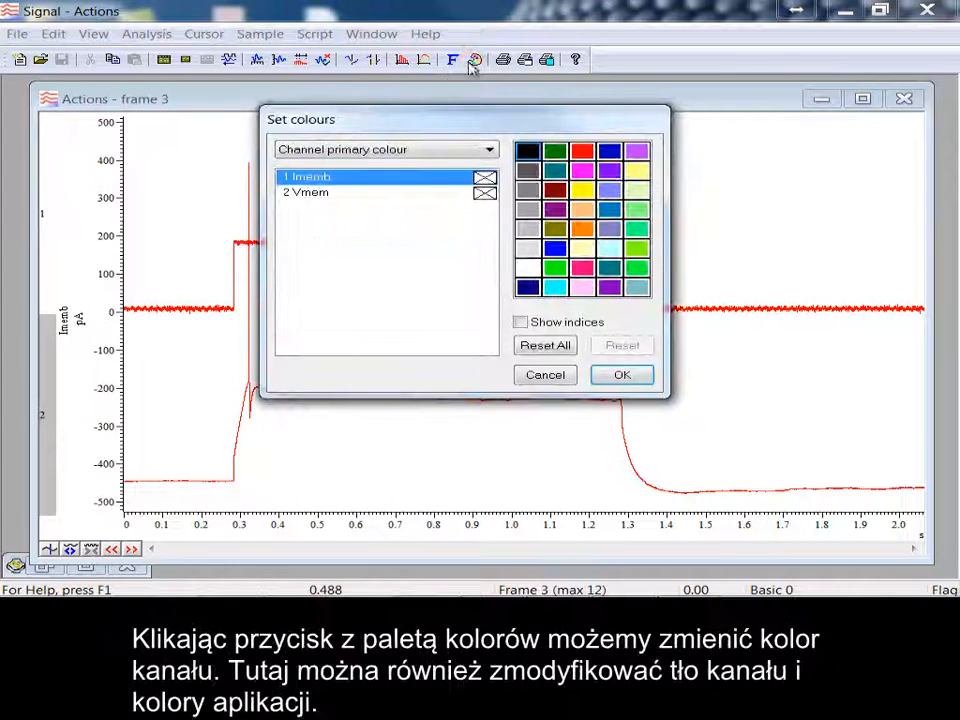
{"action": "left_click", "coordinate": [338, 194]}
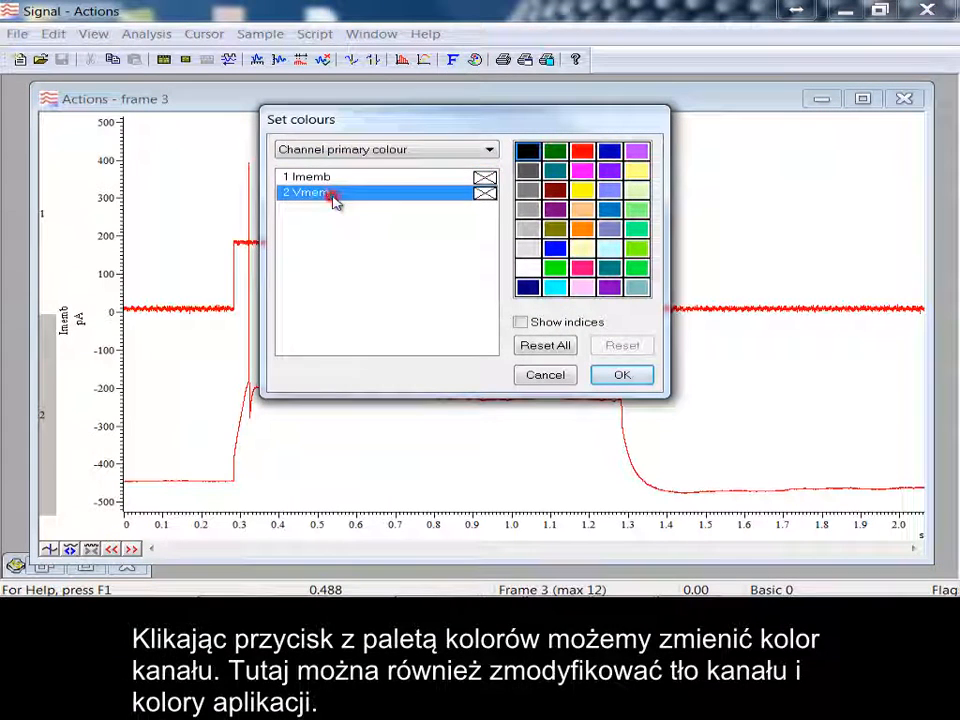
{"action": "left_click", "coordinate": [556, 151]}
{"action": "left_click", "coordinate": [621, 375]}
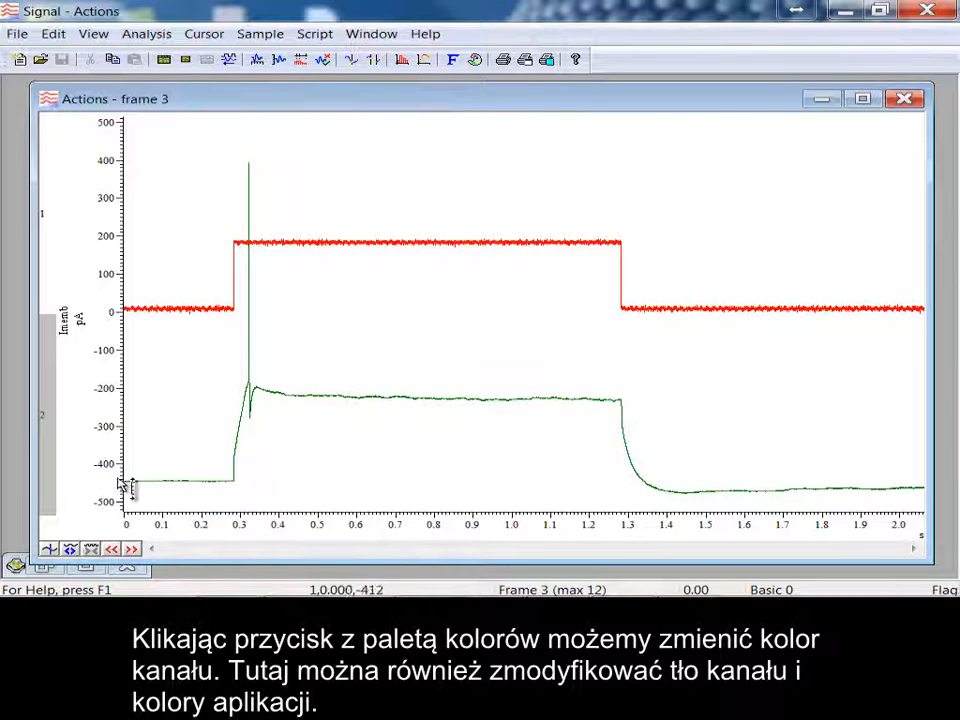
Step: Shift the Imemb Y axis slightly and lock the axes so both overlaid channels share one Y axis
{"action": "mouse_move", "coordinate": [125, 487]}
{"action": "left_mouse_down"}
{"action": "mouse_move", "coordinate": [122, 456]}
{"action": "mouse_move", "coordinate": [133, 482]}
{"action": "left_mouse_up"}
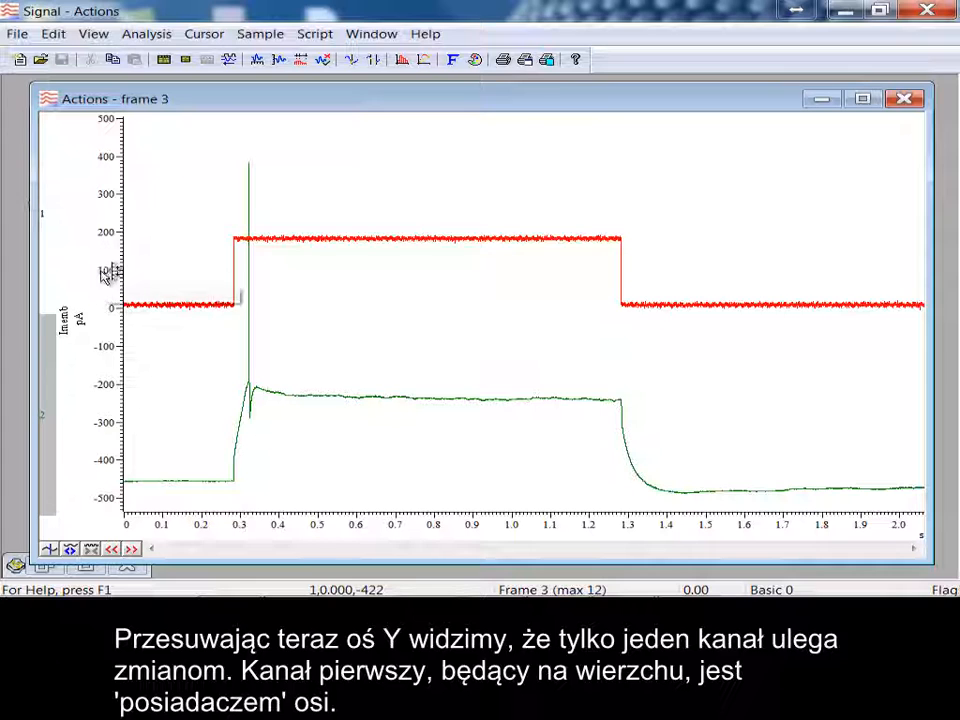
{"action": "double_click", "coordinate": [120, 405]}
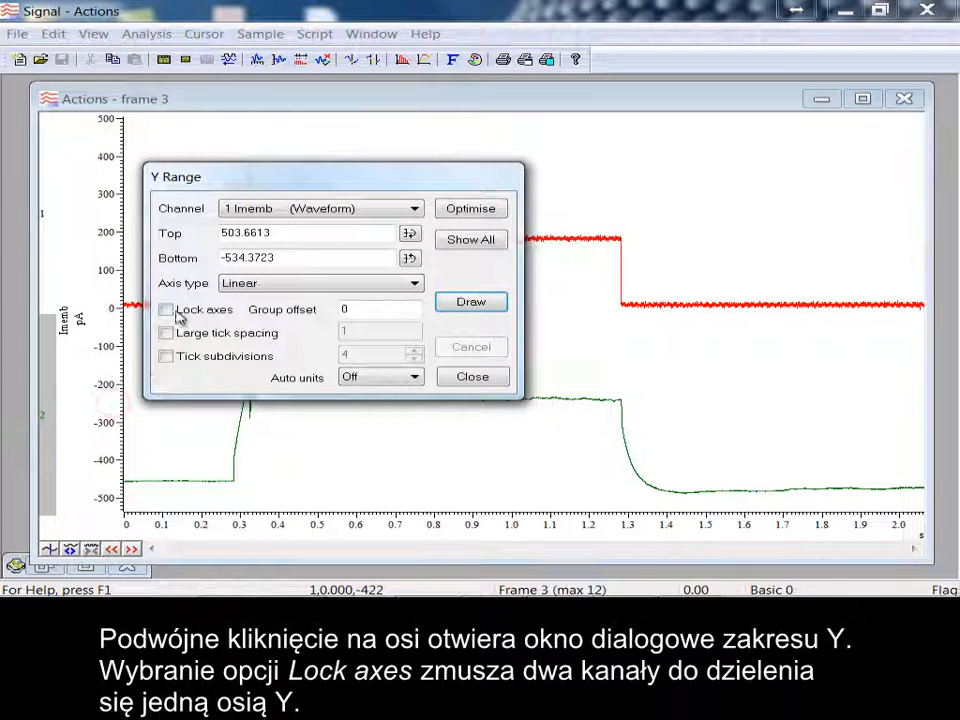
{"action": "left_click", "coordinate": [167, 310]}
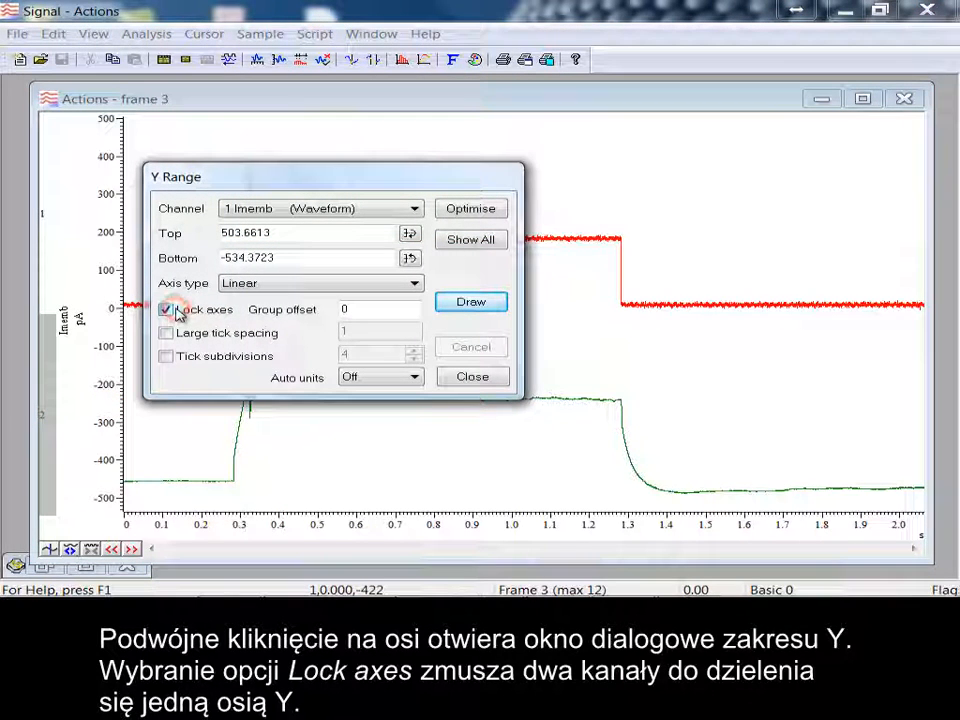
{"action": "left_click", "coordinate": [474, 302]}
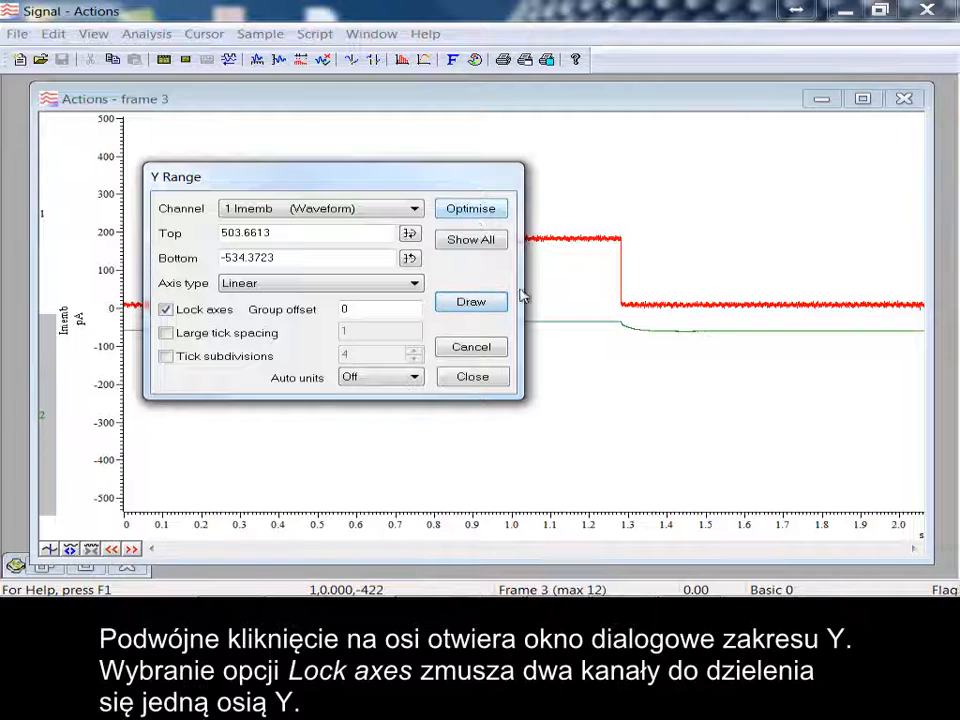
{"action": "left_click", "coordinate": [486, 381]}
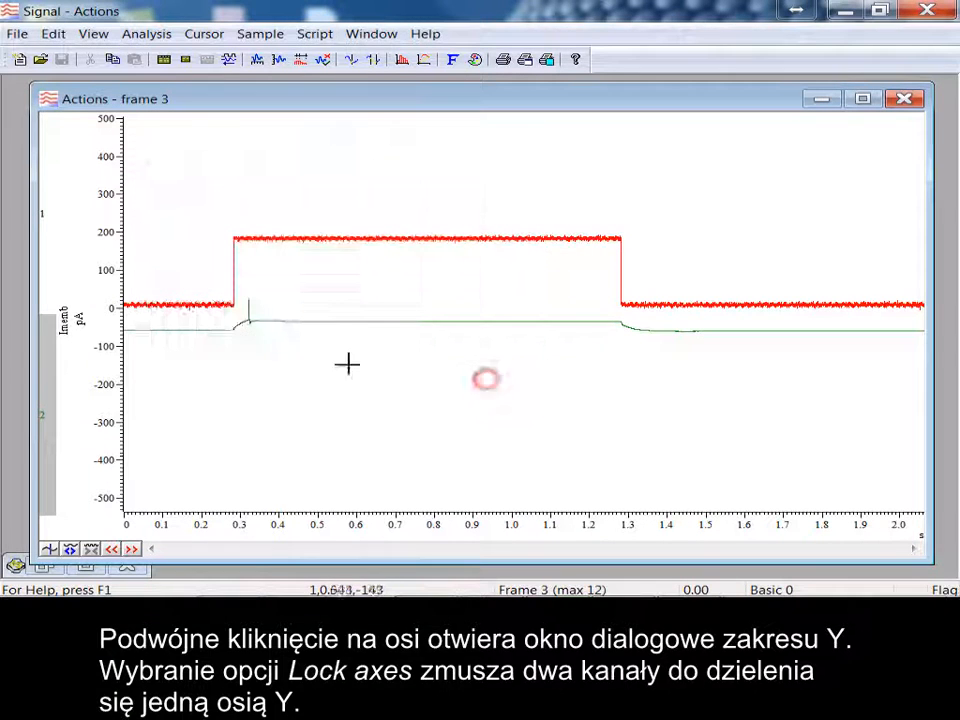
Step: Scroll and zoom the shared Y axis so it spans about -125 to 200 pA
{"action": "left_click", "coordinate": [114, 396]}
{"action": "left_click_drag", "start_coordinate": [128, 396], "coordinate": [129, 431]}
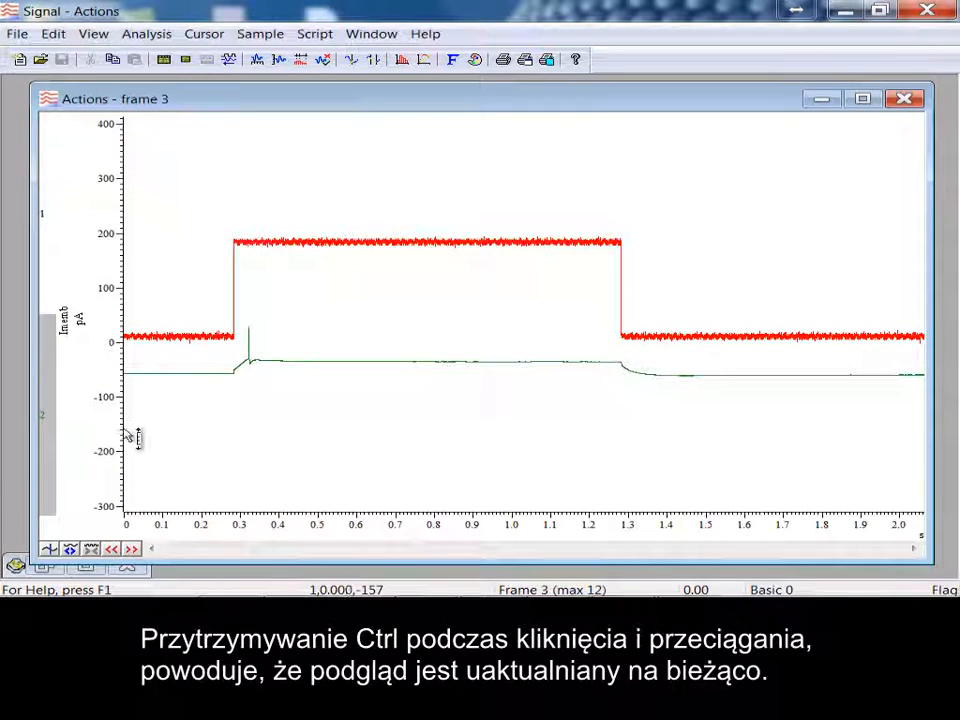
{"action": "left_click", "coordinate": [121, 428]}
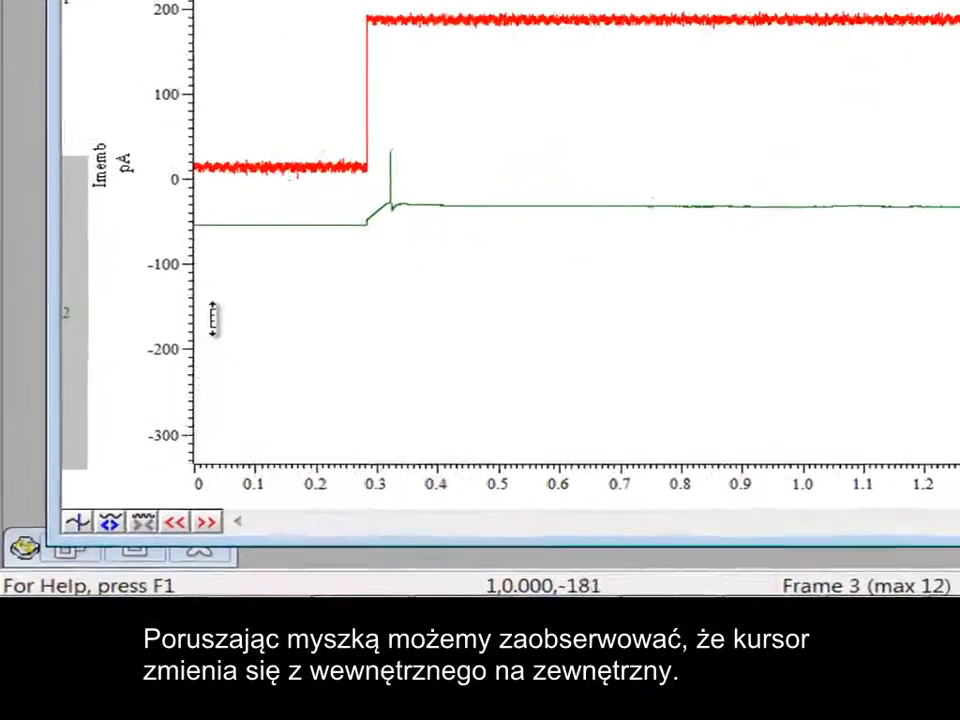
{"action": "mouse_move", "coordinate": [212, 318]}
{"action": "left_mouse_down"}
{"action": "mouse_move", "coordinate": [222, 211]}
{"action": "mouse_move", "coordinate": [215, 363]}
{"action": "left_mouse_up"}
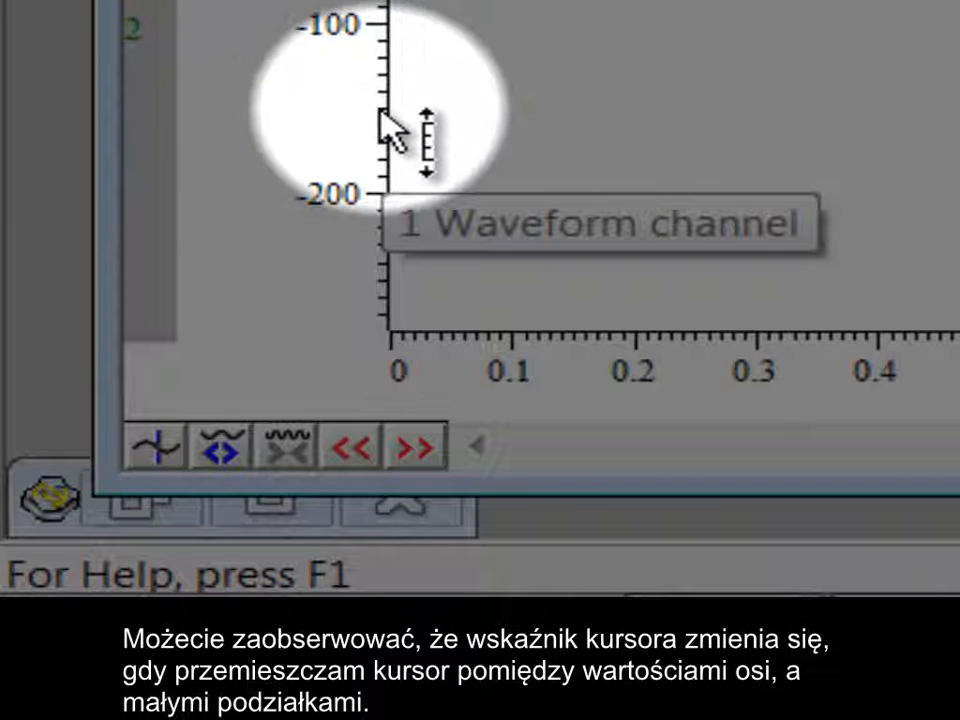
{"action": "mouse_move", "coordinate": [372, 112]}
{"action": "left_mouse_down"}
{"action": "mouse_move", "coordinate": [354, 81]}
{"action": "mouse_move", "coordinate": [345, 4]}
{"action": "mouse_move", "coordinate": [330, 285]}
{"action": "mouse_move", "coordinate": [287, 418]}
{"action": "left_mouse_up"}
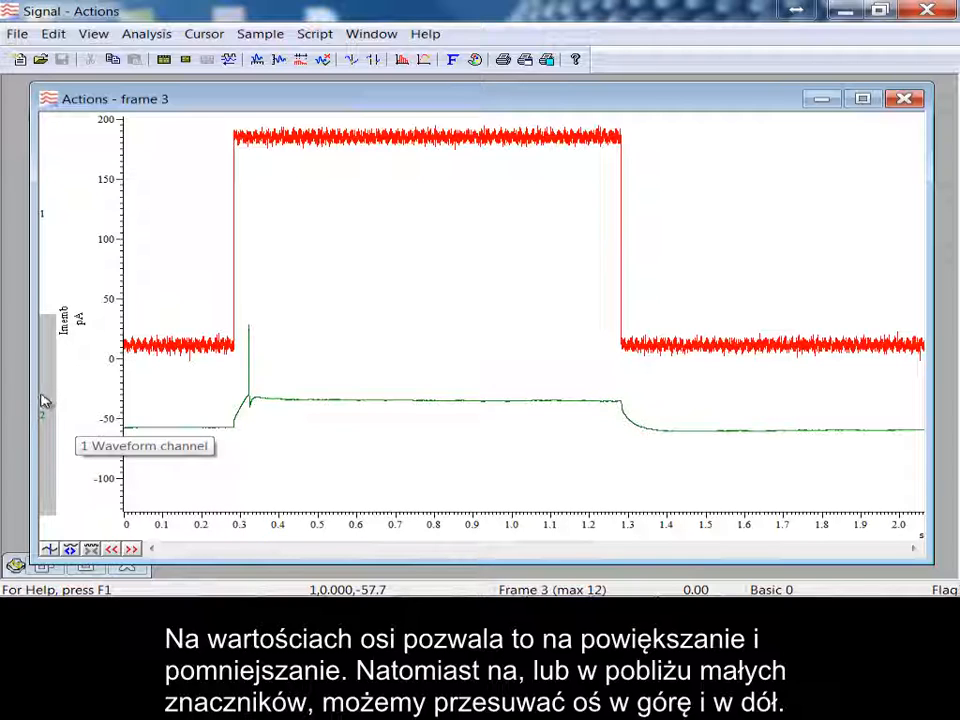
Step: Separate channel 2 Vmem from the overlay by moving it above channel 1, and show only Vmem
{"action": "left_click_drag", "start_coordinate": [47, 416], "coordinate": [55, 132]}
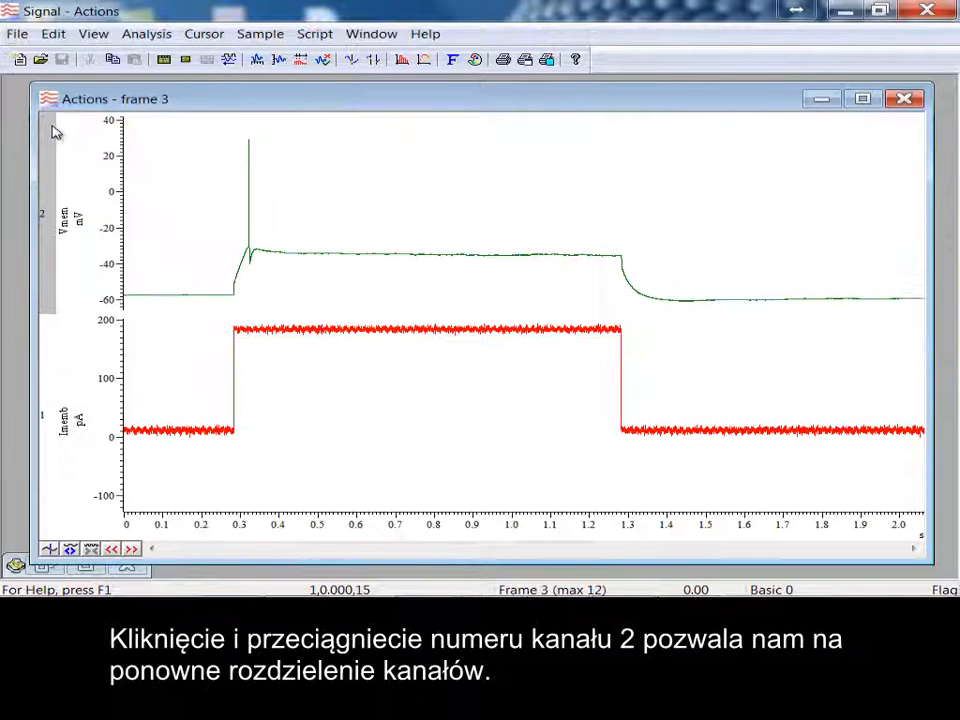
{"action": "double_click", "coordinate": [340, 260]}
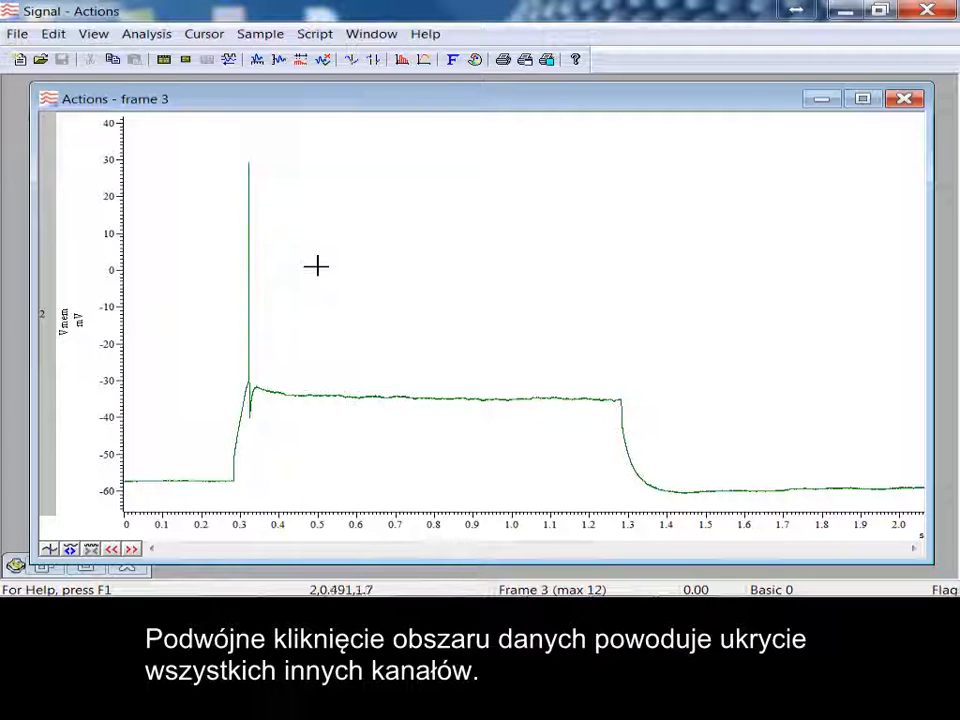
Step: Turn on frame overdrawing and check the frame subset choices in the overdraw settings, keeping All frames
{"action": "left_click", "coordinate": [92, 34]}
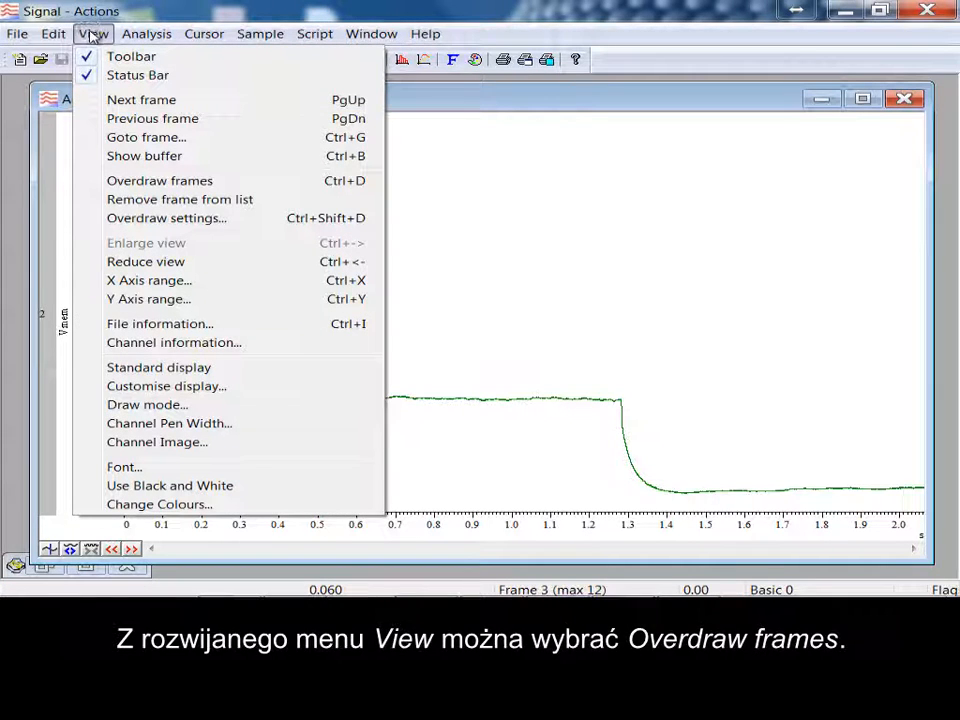
{"action": "left_click", "coordinate": [164, 182]}
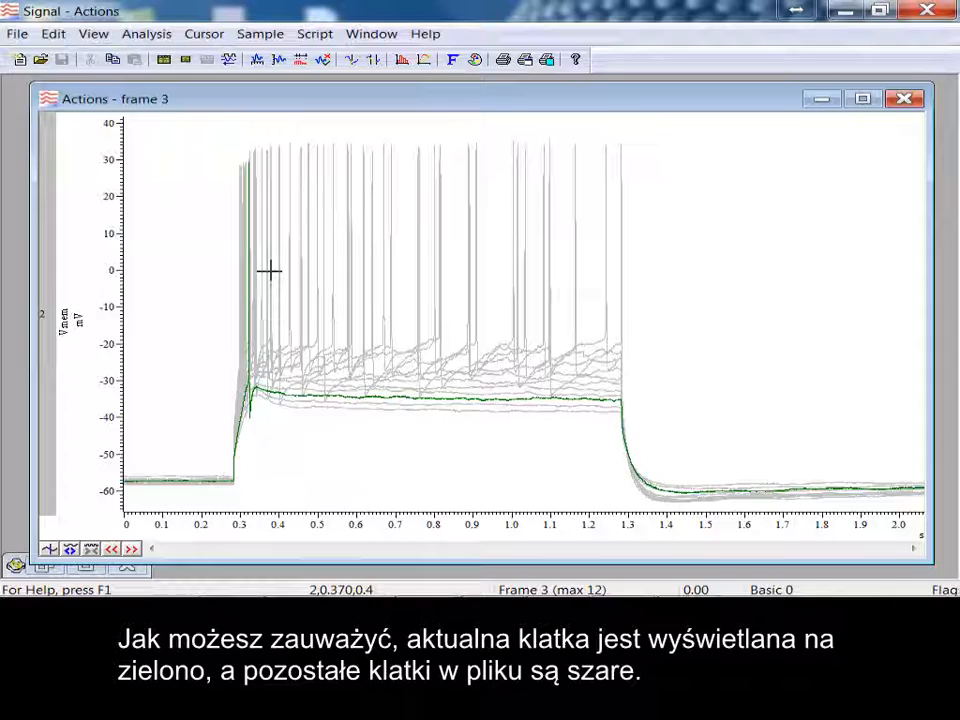
{"action": "left_click", "coordinate": [97, 34]}
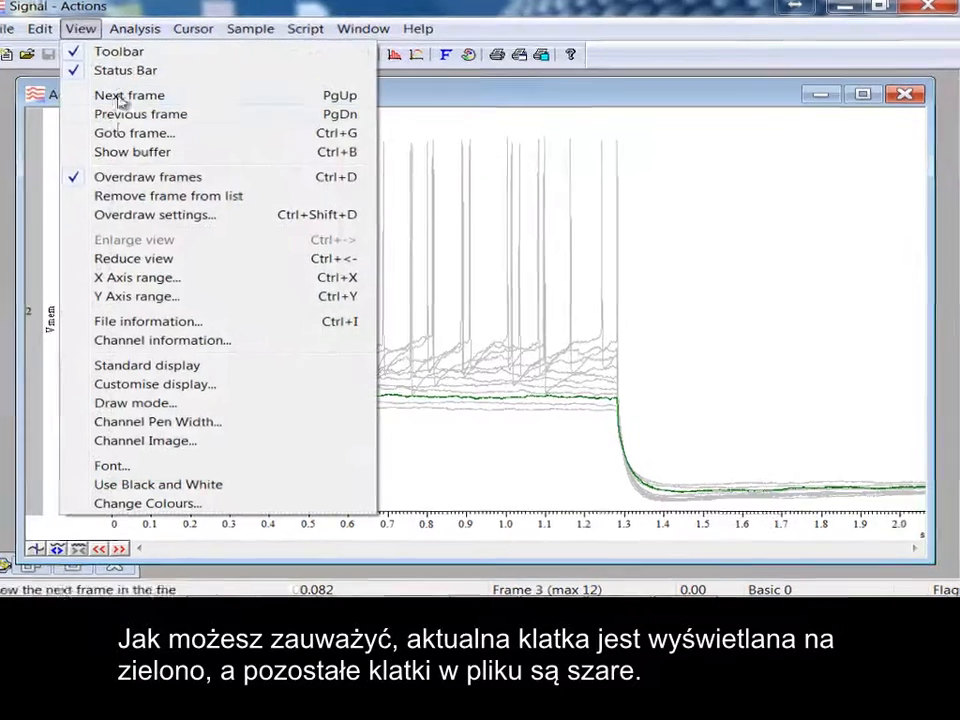
{"action": "left_click", "coordinate": [66, 197]}
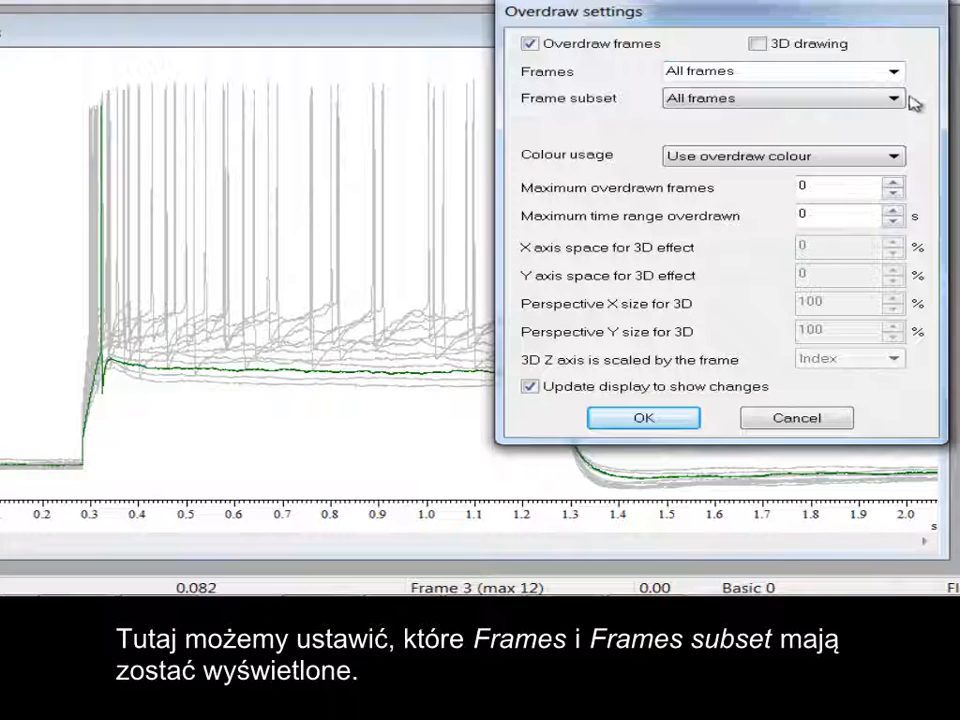
{"action": "left_click", "coordinate": [893, 99]}
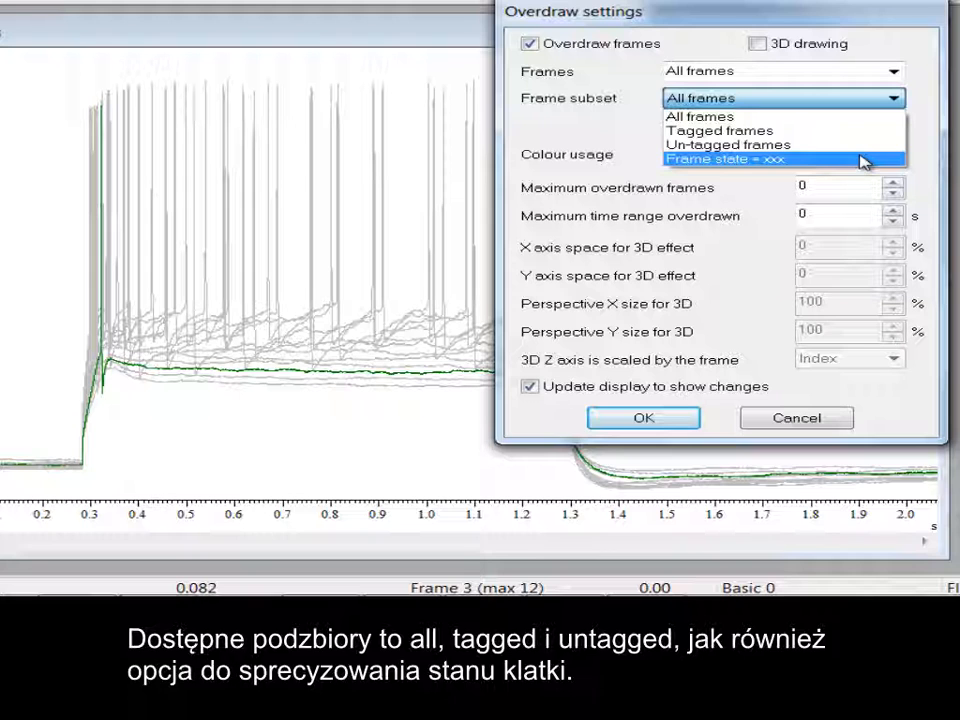
{"action": "left_click", "coordinate": [834, 118]}
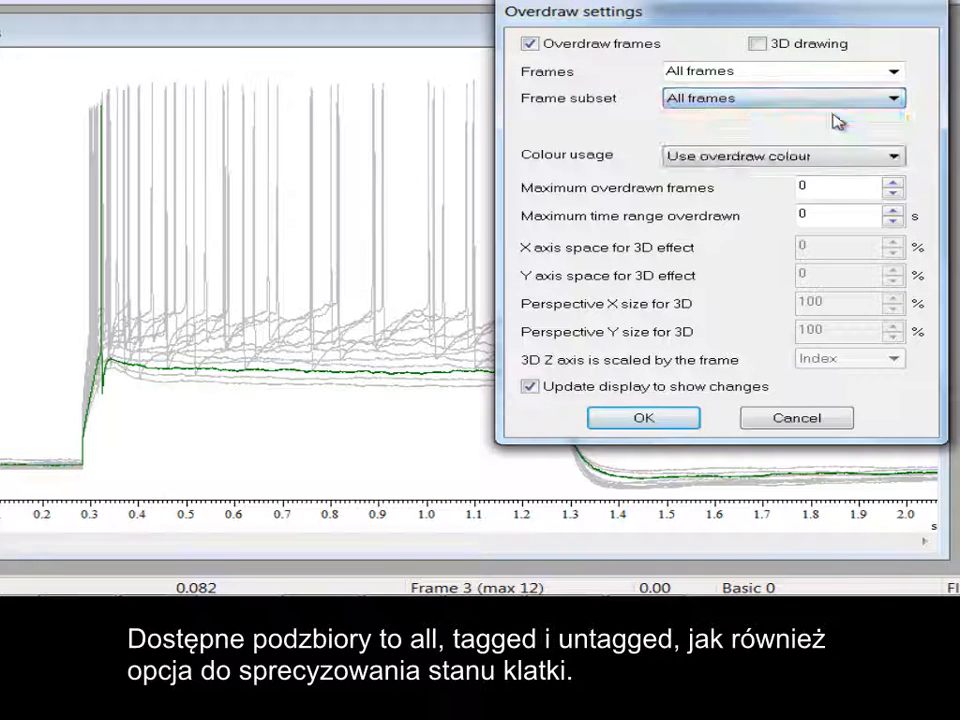
Step: Try the overdraw colour usages colour cycling, half intensity, no colour variation and fade to background, and return to Use overdraw colour
{"action": "left_click", "coordinate": [820, 160]}
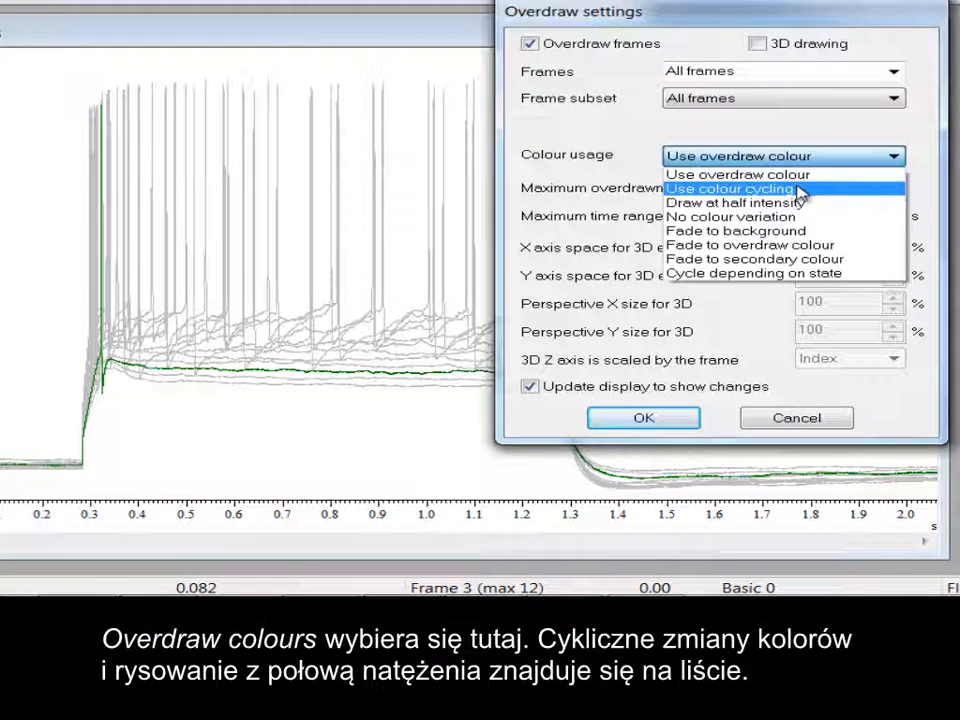
{"action": "left_click", "coordinate": [801, 190]}
{"action": "left_click", "coordinate": [724, 158]}
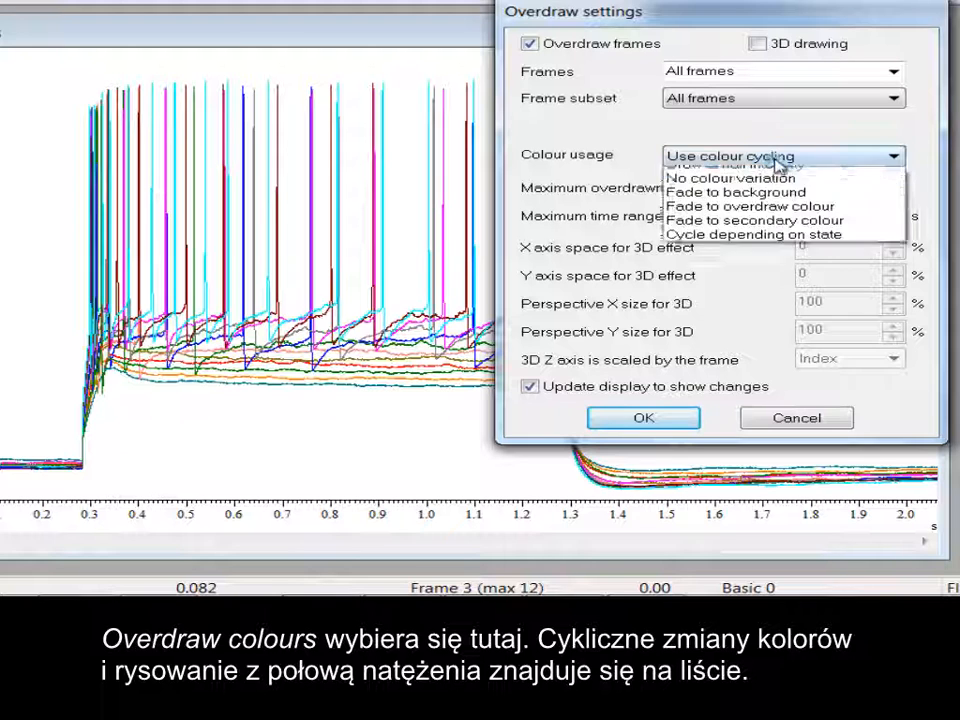
{"action": "left_click", "coordinate": [760, 207]}
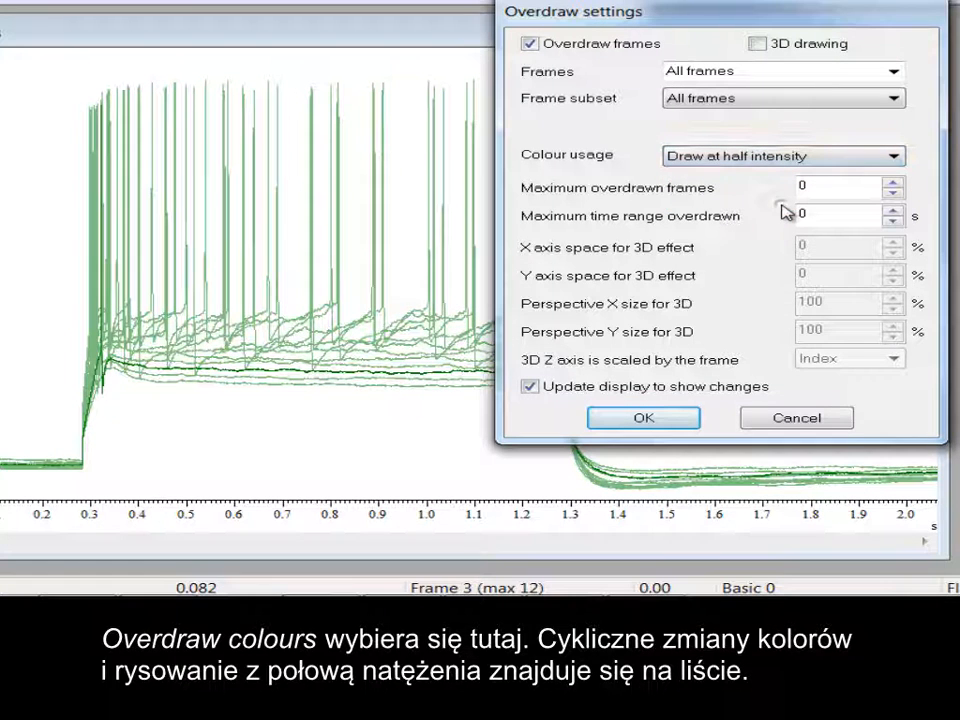
{"action": "left_click", "coordinate": [767, 160]}
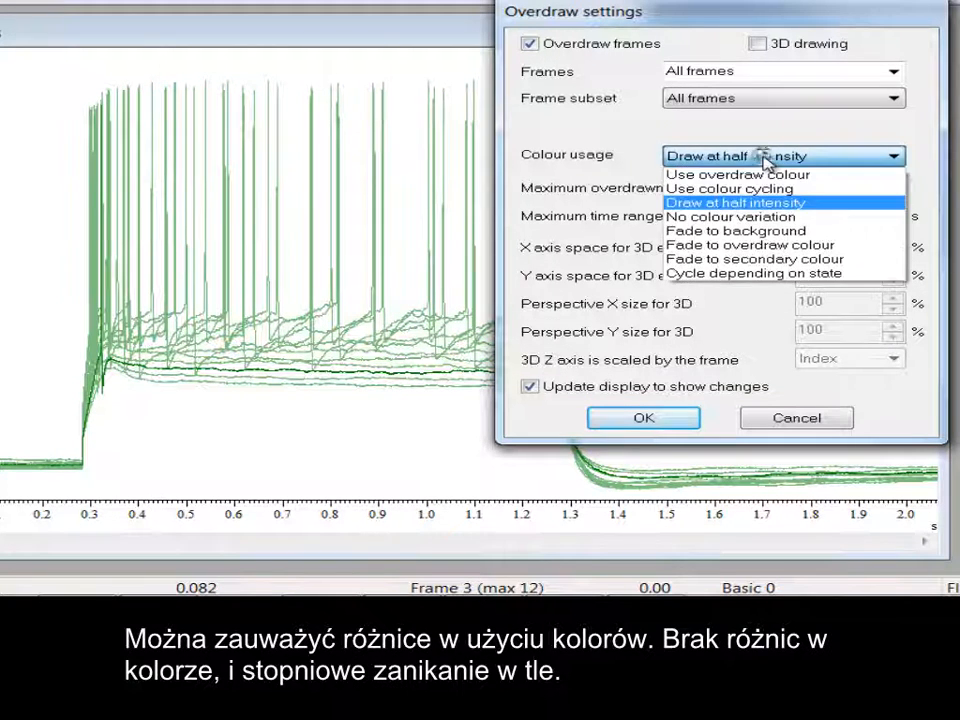
{"action": "left_click", "coordinate": [770, 217]}
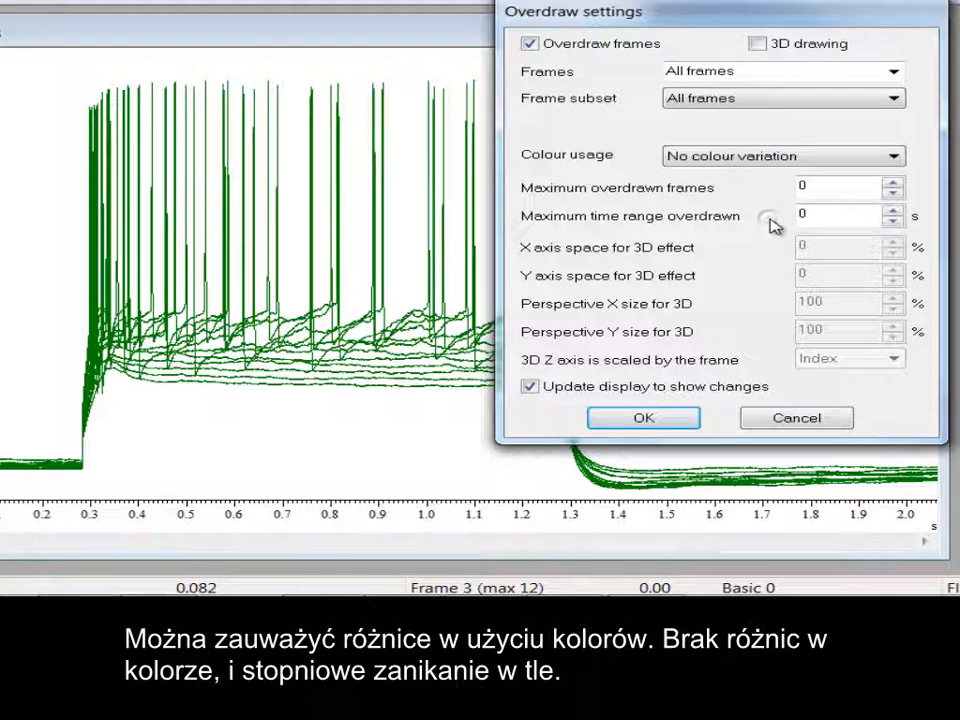
{"action": "left_click", "coordinate": [755, 158]}
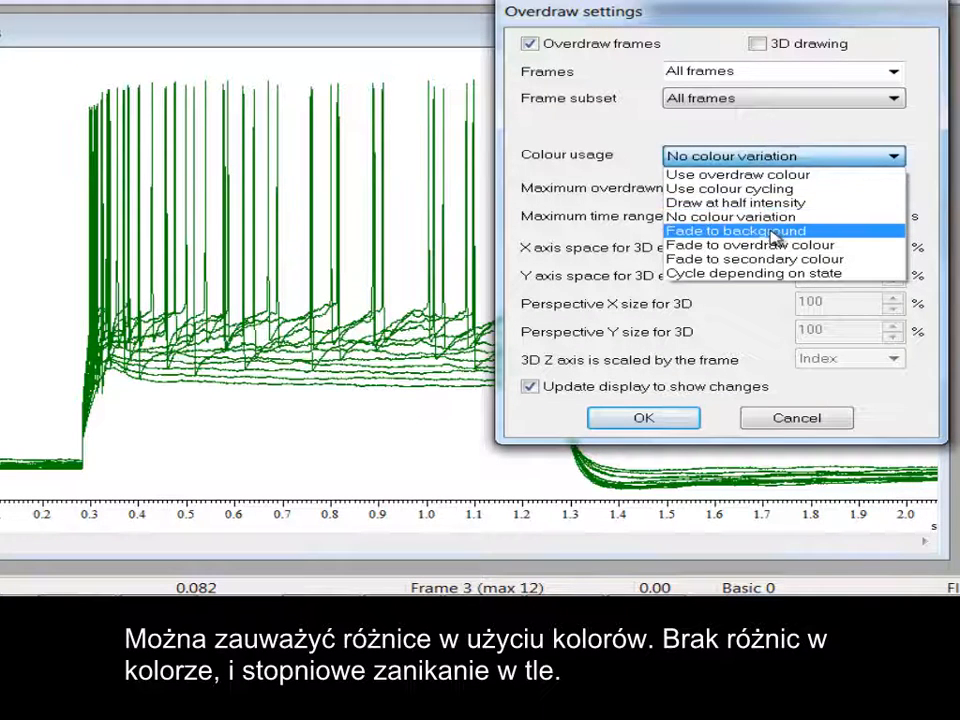
{"action": "left_click", "coordinate": [773, 232]}
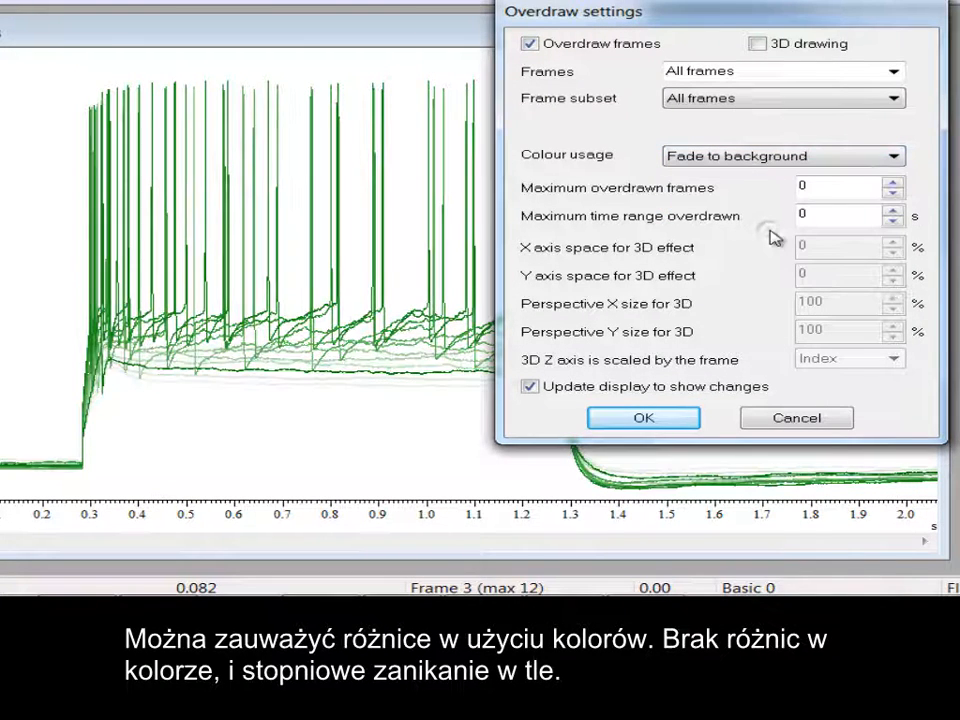
{"action": "left_click", "coordinate": [793, 163]}
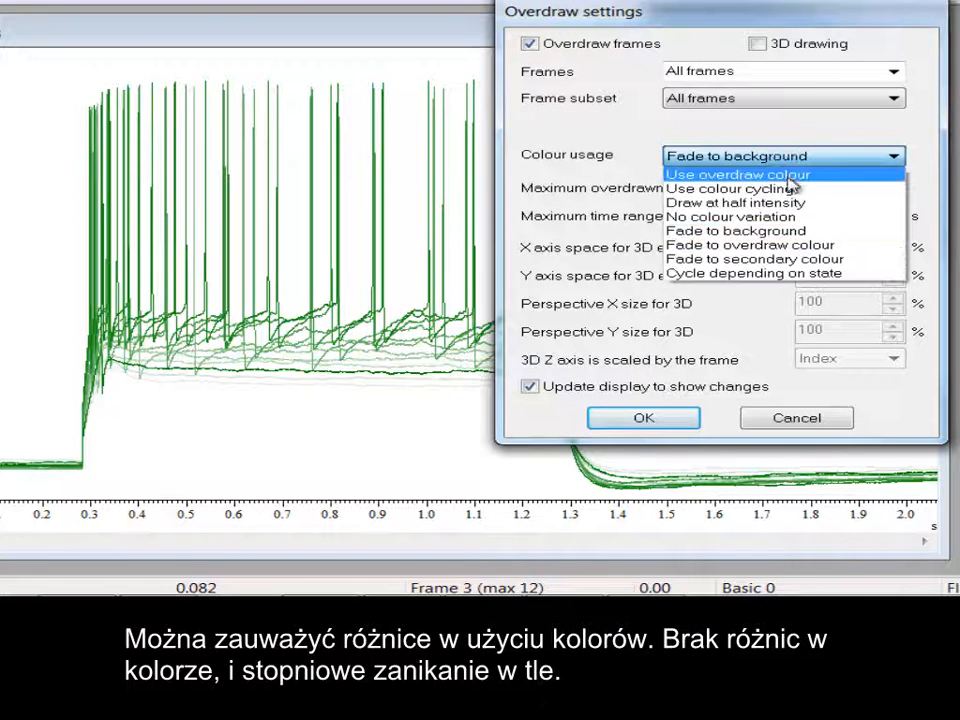
{"action": "left_click", "coordinate": [782, 177]}
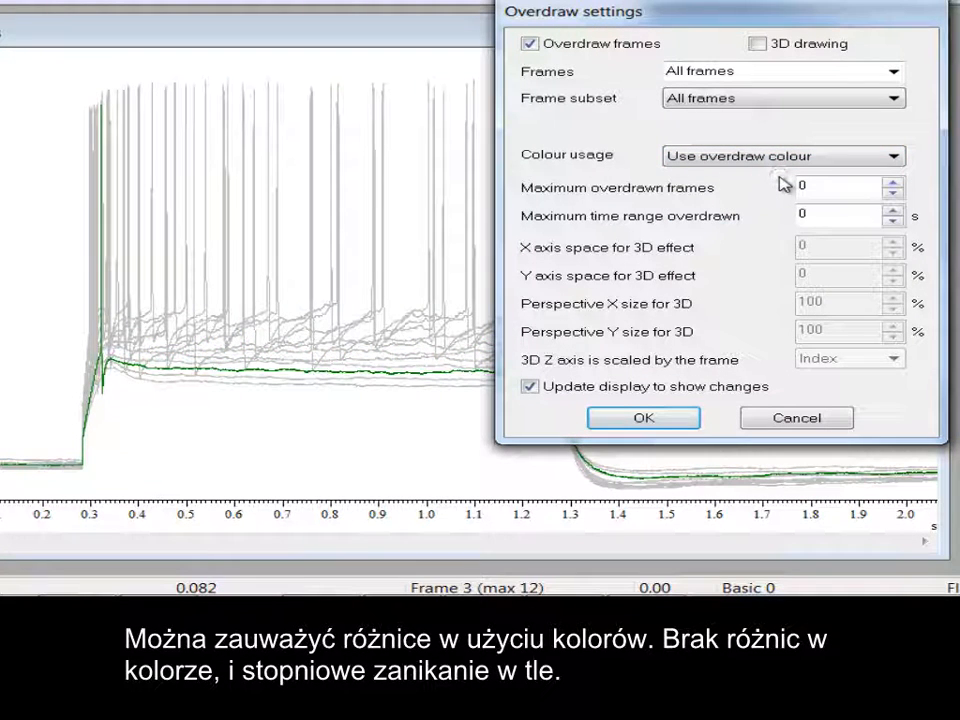
Step: Restrict the overdrawn frames to the Tagged frames subset and close the overdraw settings
{"action": "left_click", "coordinate": [783, 98]}
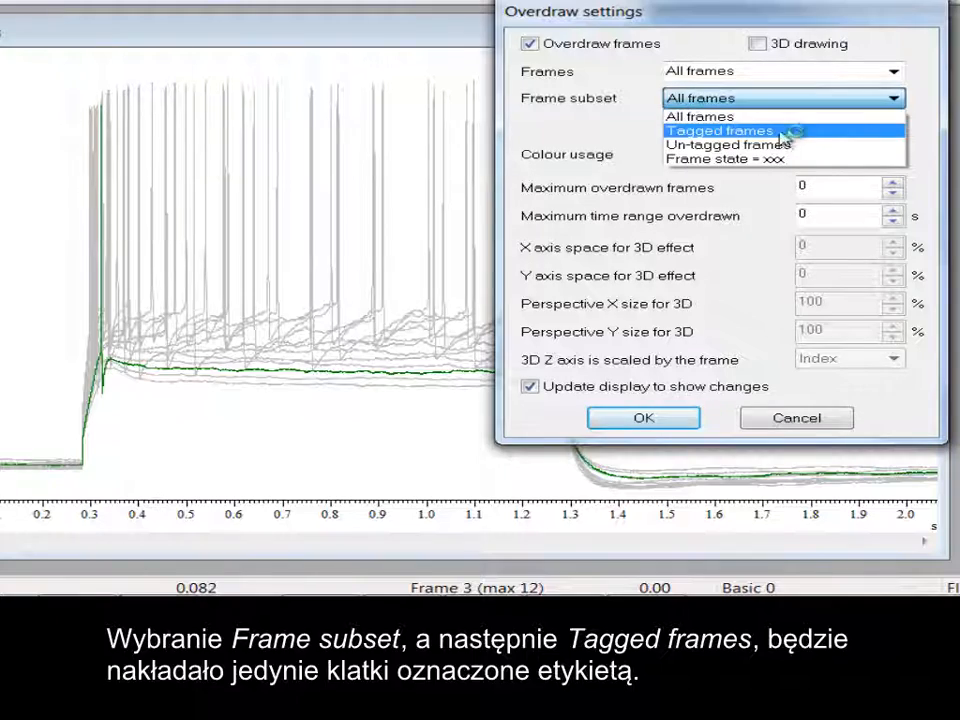
{"action": "left_click", "coordinate": [784, 128]}
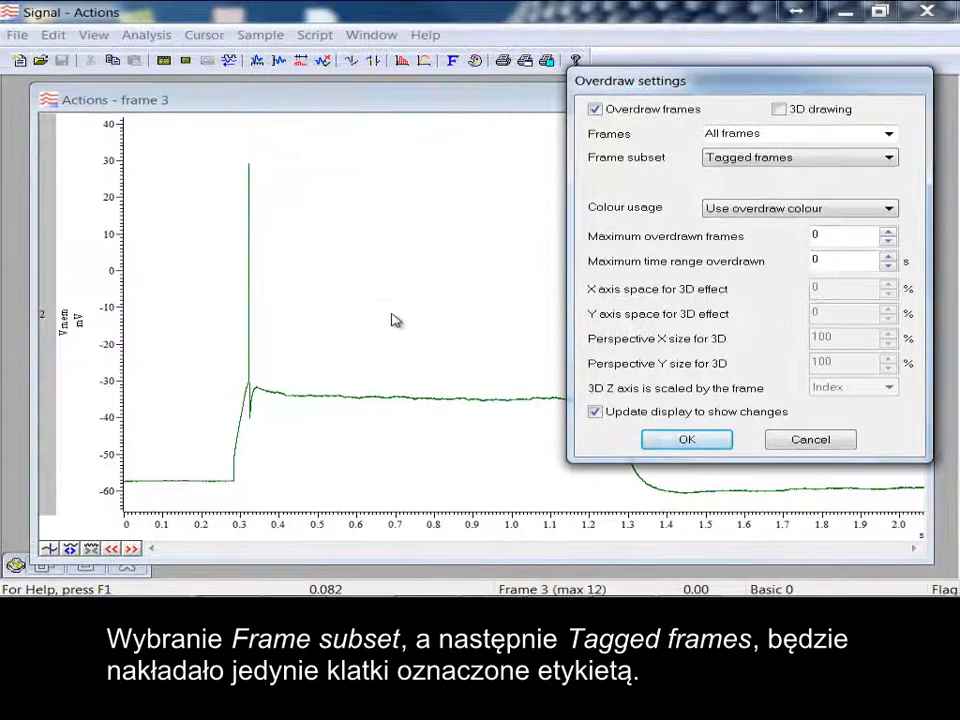
{"action": "left_click", "coordinate": [808, 441]}
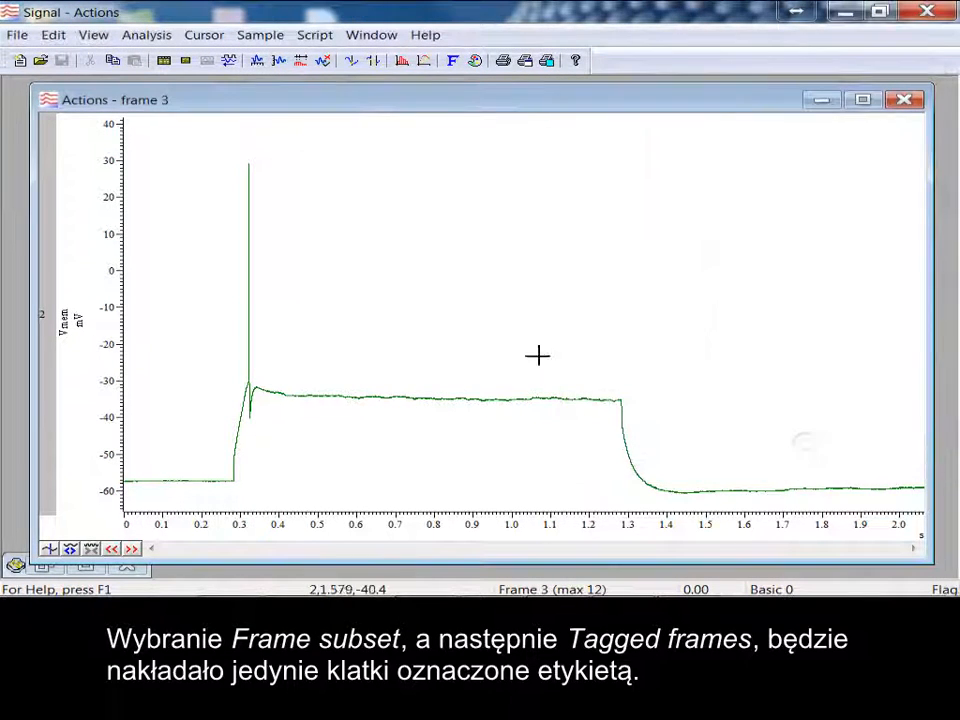
Step: Tag frames 3, 5 and 8 so they join the overdraw list, and move on to frame 9
{"action": "key", "text": "ctrl+t"}
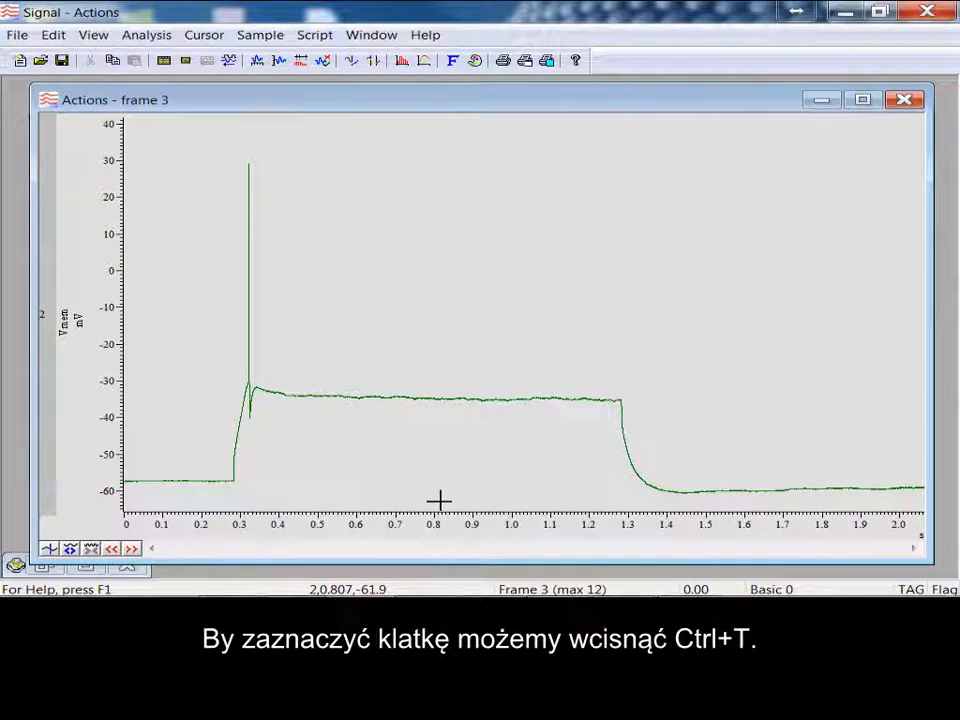
{"action": "left_click", "coordinate": [132, 549]}
{"action": "left_click", "coordinate": [132, 549]}
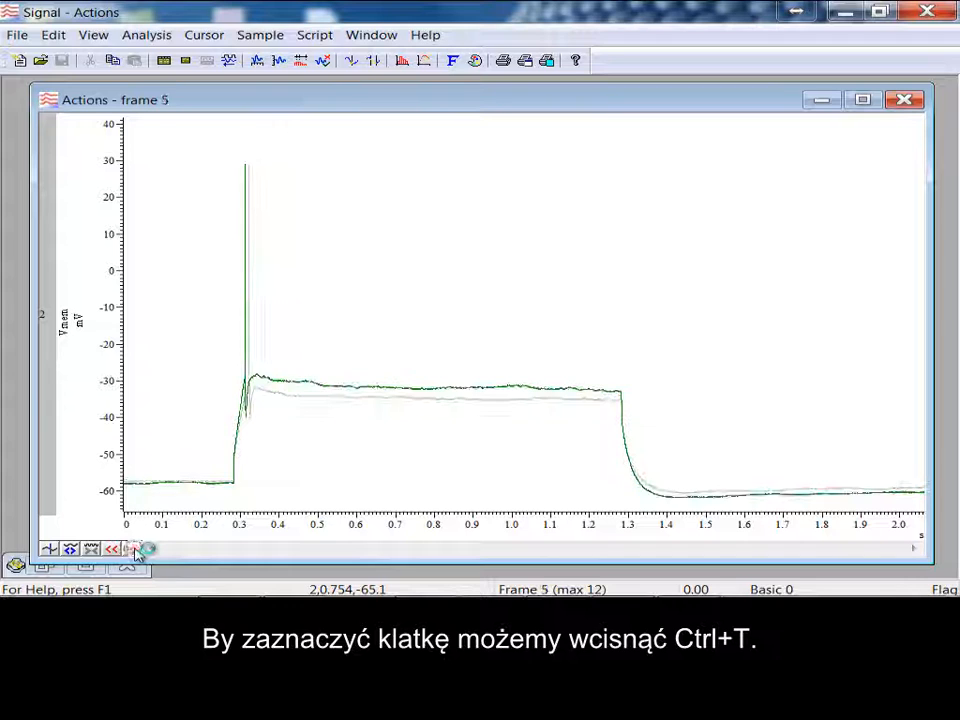
{"action": "key", "text": "ctrl+t"}
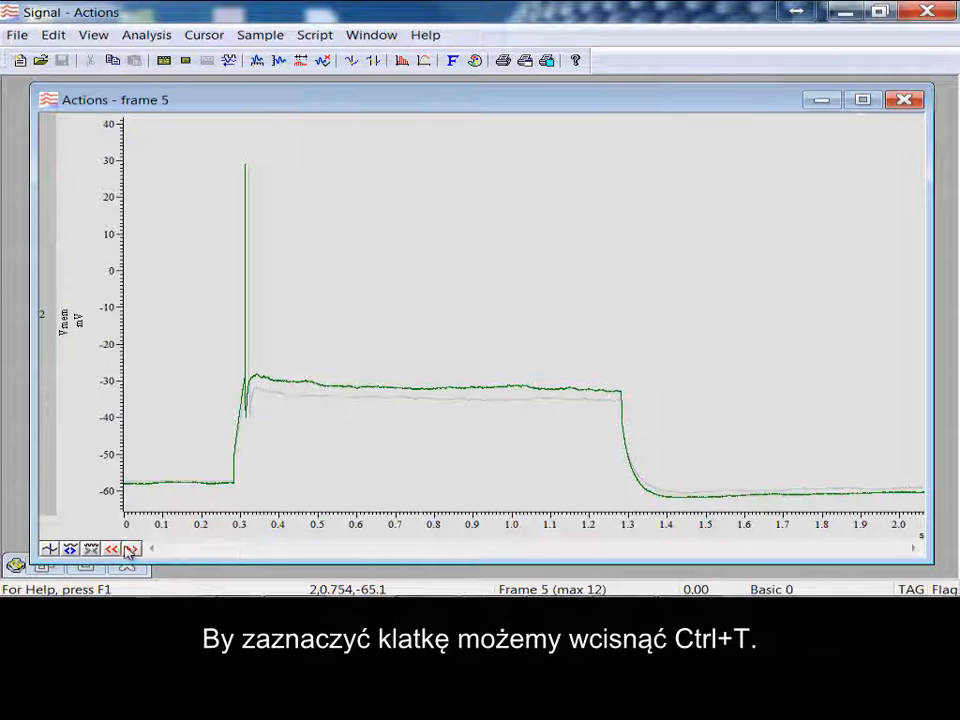
{"action": "left_click", "coordinate": [131, 549]}
{"action": "left_click", "coordinate": [131, 549]}
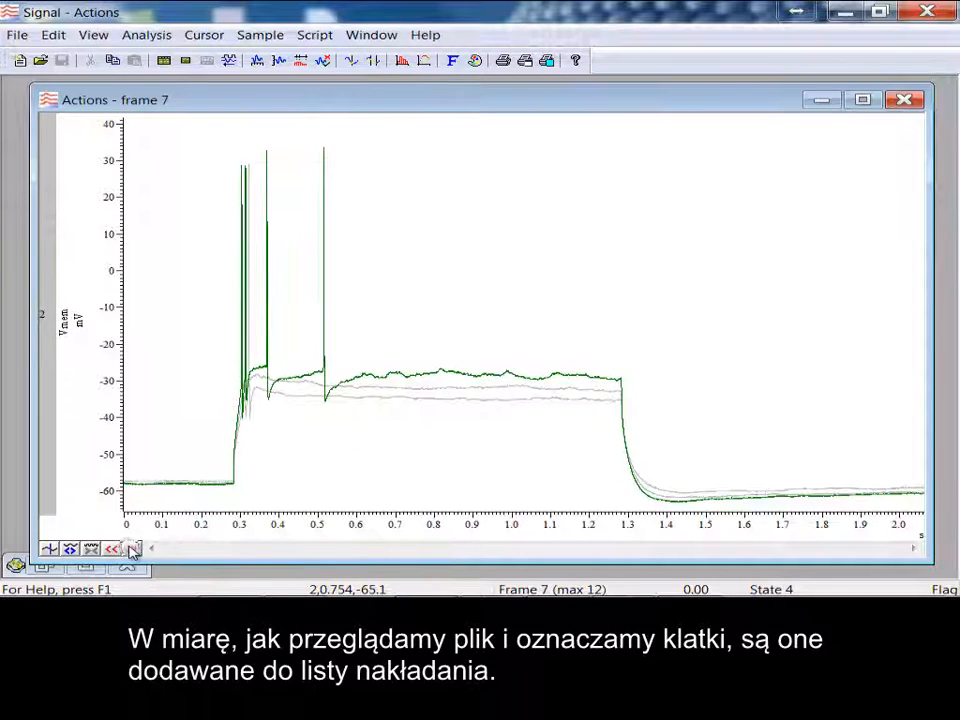
{"action": "left_click", "coordinate": [132, 549]}
{"action": "key", "text": "ctrl+t"}
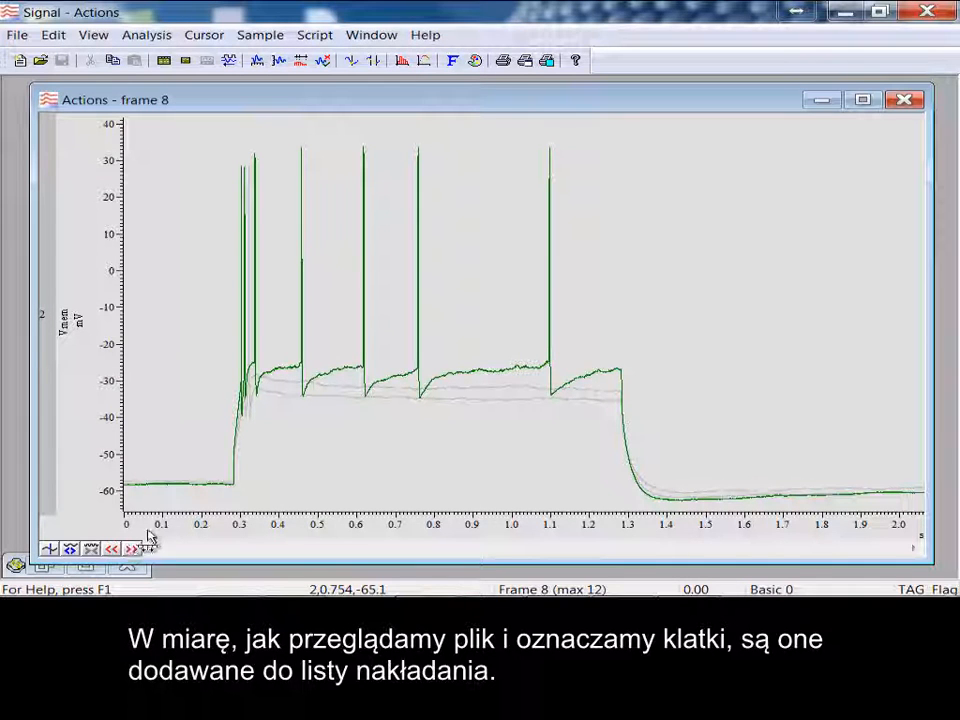
{"action": "left_click", "coordinate": [131, 549]}
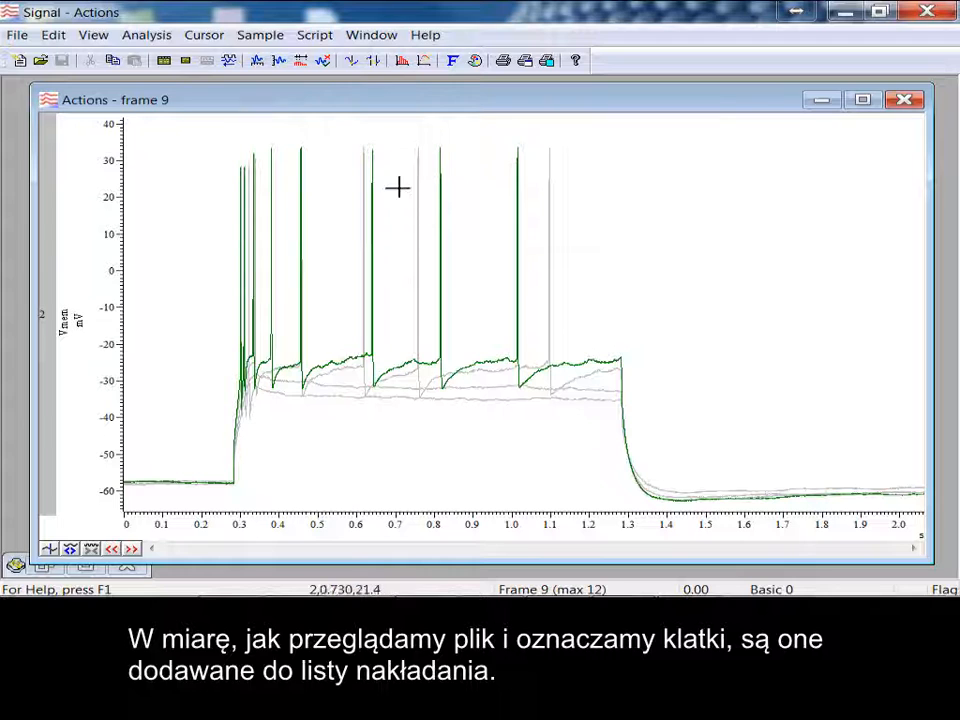
Step: Open the overdraw settings and try the Un-tagged frames subset
{"action": "right_click", "coordinate": [227, 151]}
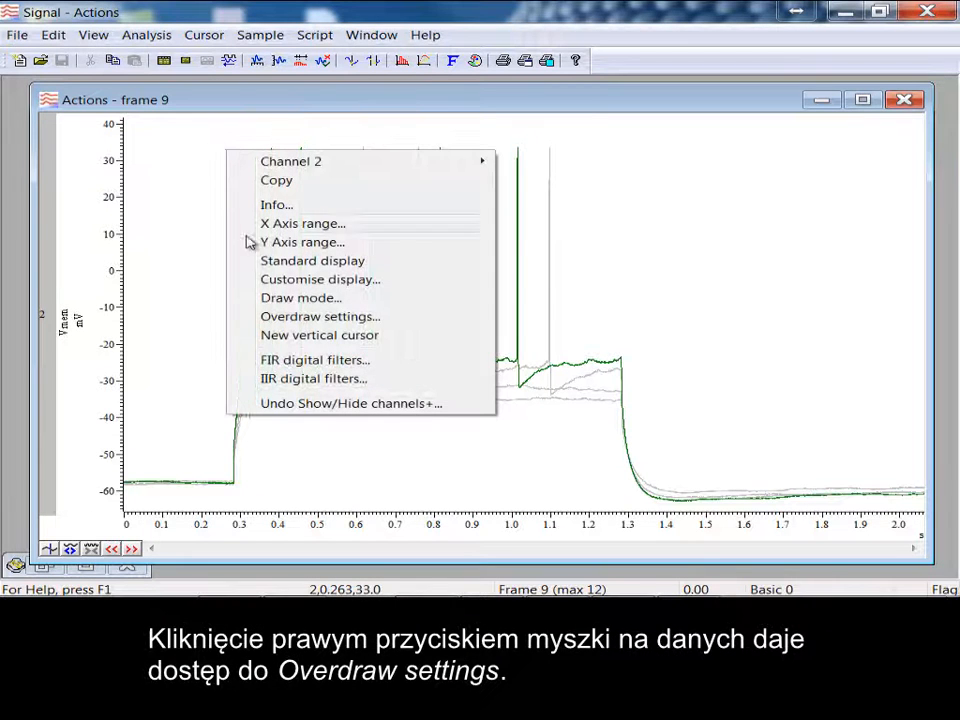
{"action": "left_click", "coordinate": [430, 327]}
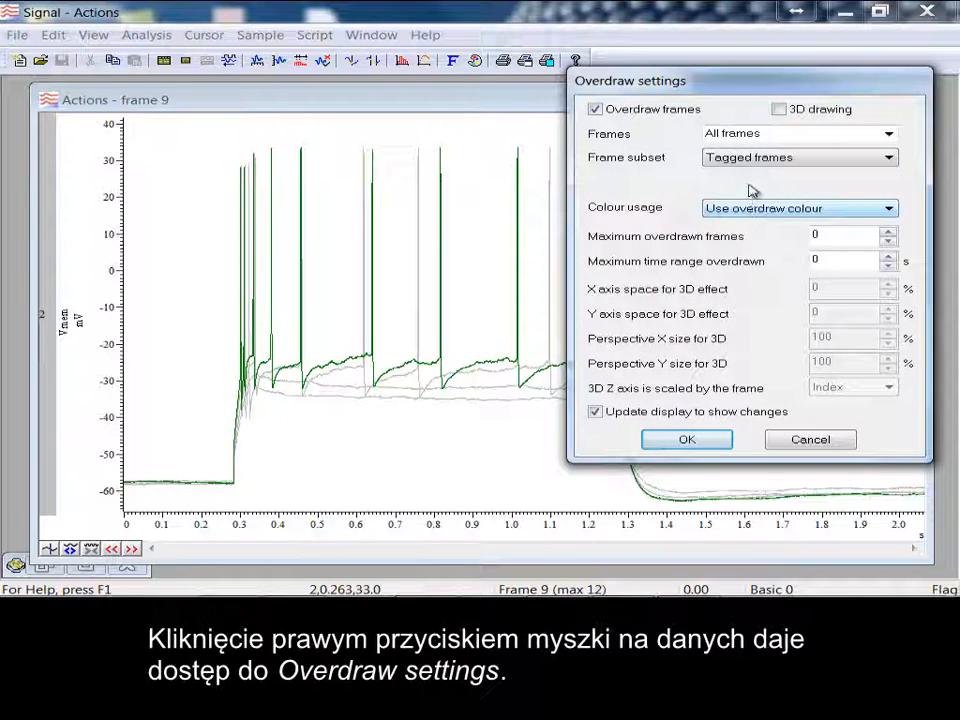
{"action": "left_click", "coordinate": [749, 158]}
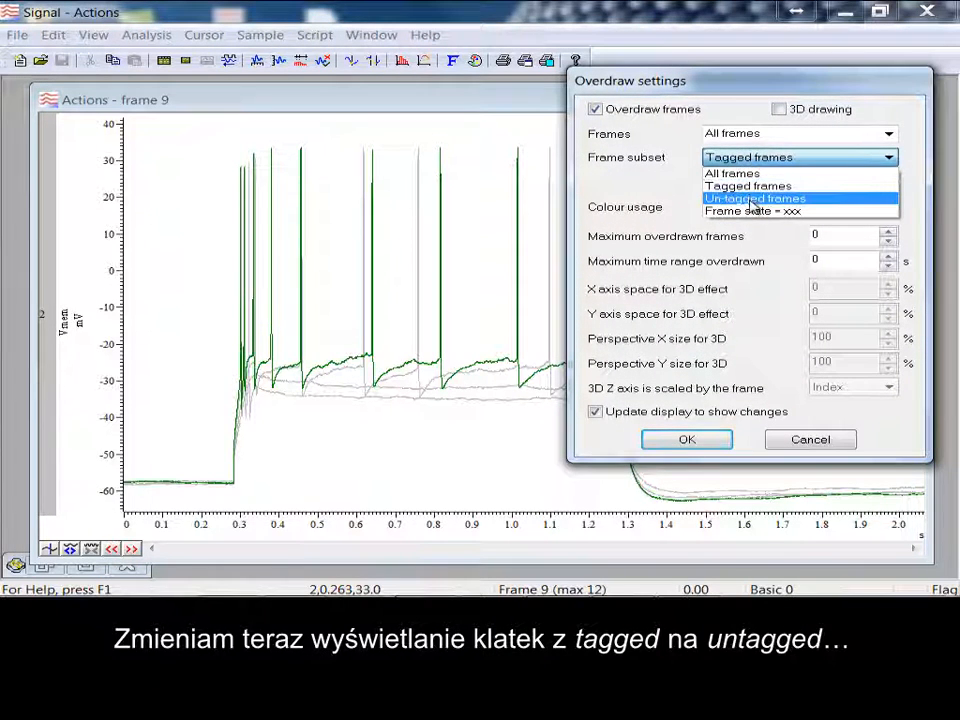
{"action": "left_click", "coordinate": [753, 198]}
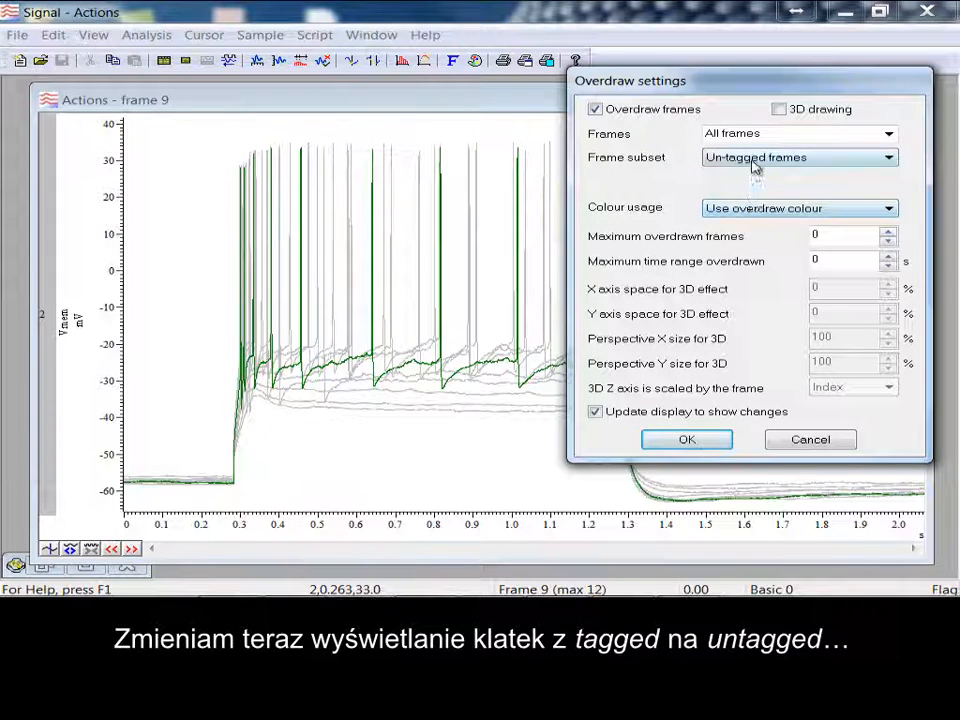
Step: Try overdrawing only the frames with state 4 by using the Frame state = xxx subset, and apply the settings
{"action": "left_click", "coordinate": [753, 160]}
{"action": "left_click", "coordinate": [757, 210]}
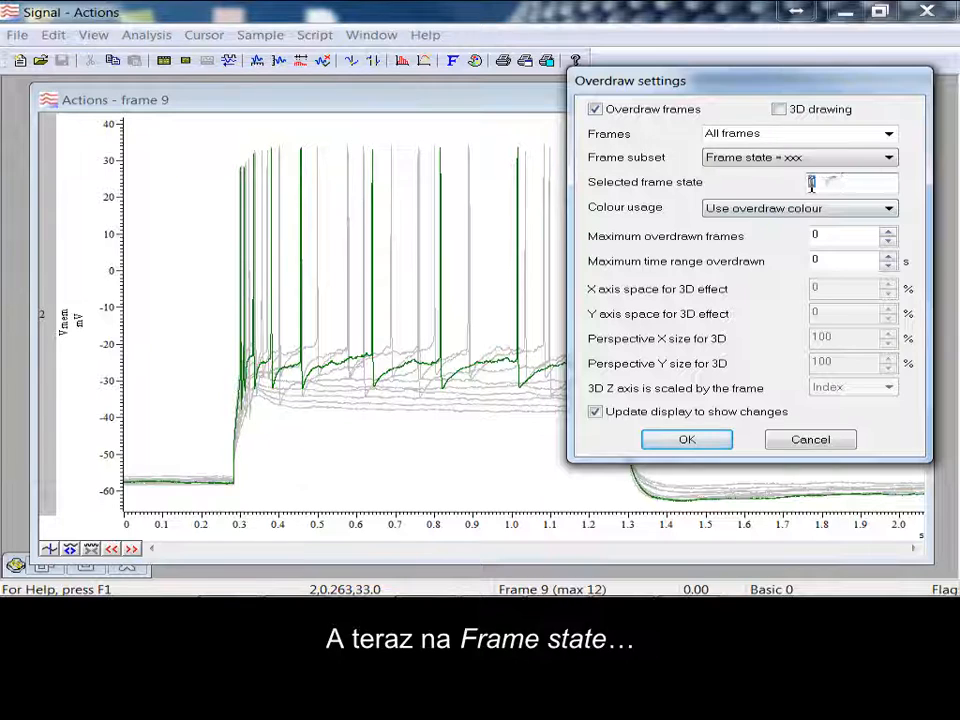
{"action": "left_click", "coordinate": [812, 182]}
{"action": "type", "text": "4"}
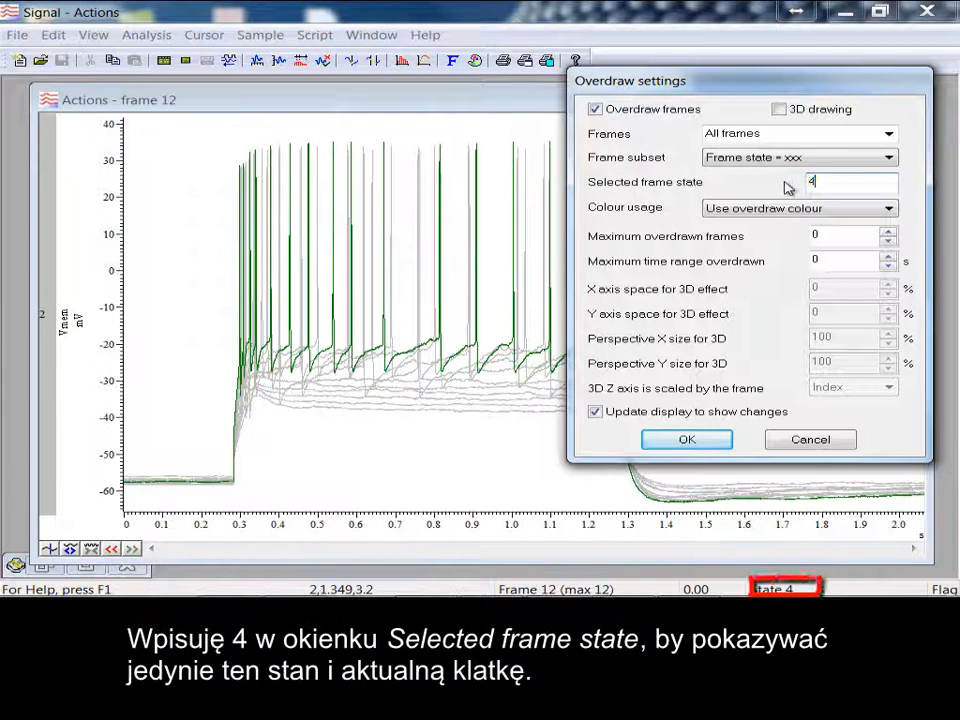
{"action": "left_click", "coordinate": [662, 438]}
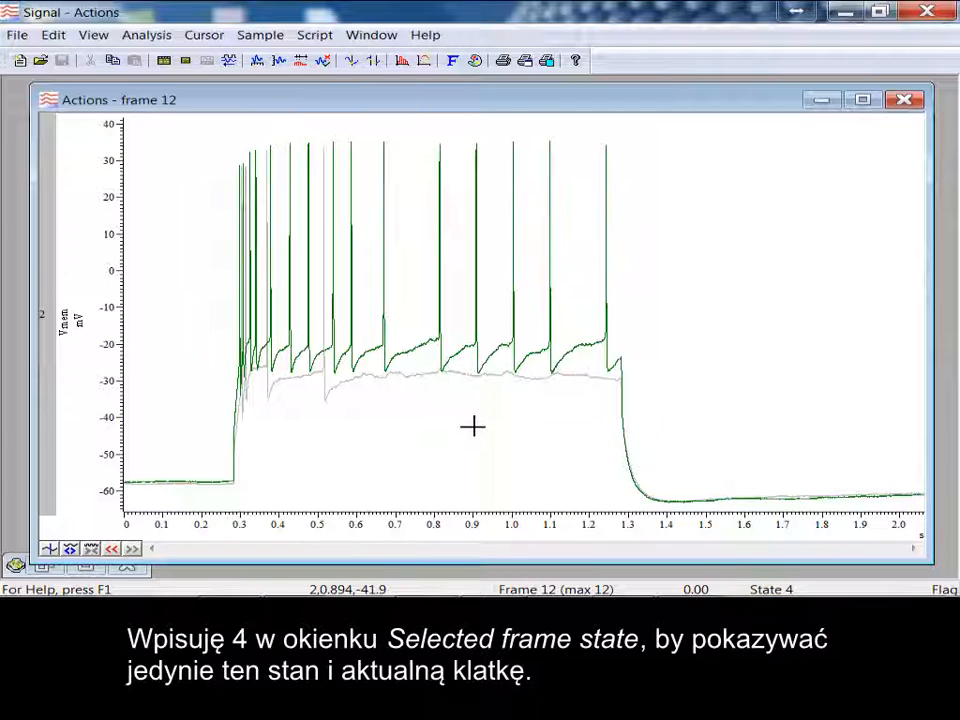
Step: Reopen the overdraw settings, set the frame subset to All frames and enable 3D drawing
{"action": "right_click", "coordinate": [652, 316]}
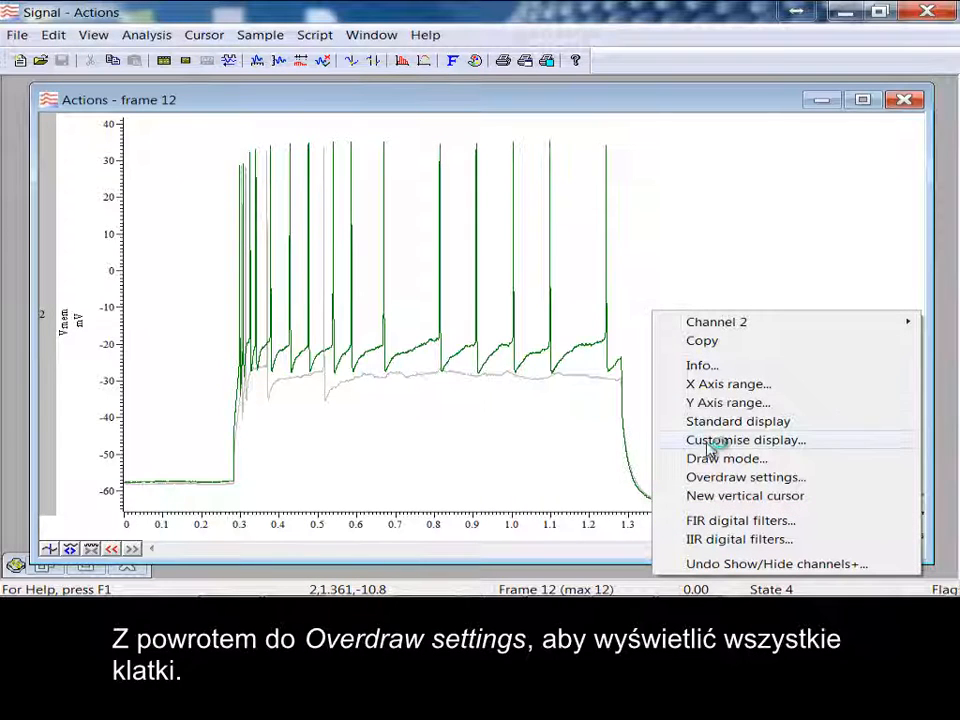
{"action": "left_click", "coordinate": [724, 477]}
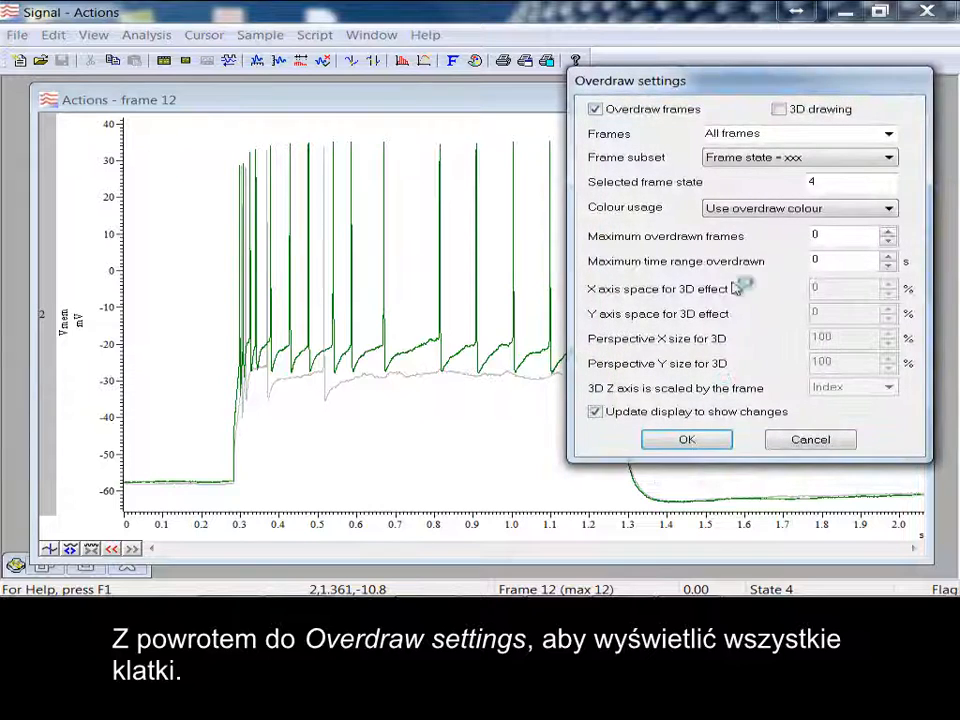
{"action": "left_click", "coordinate": [768, 160]}
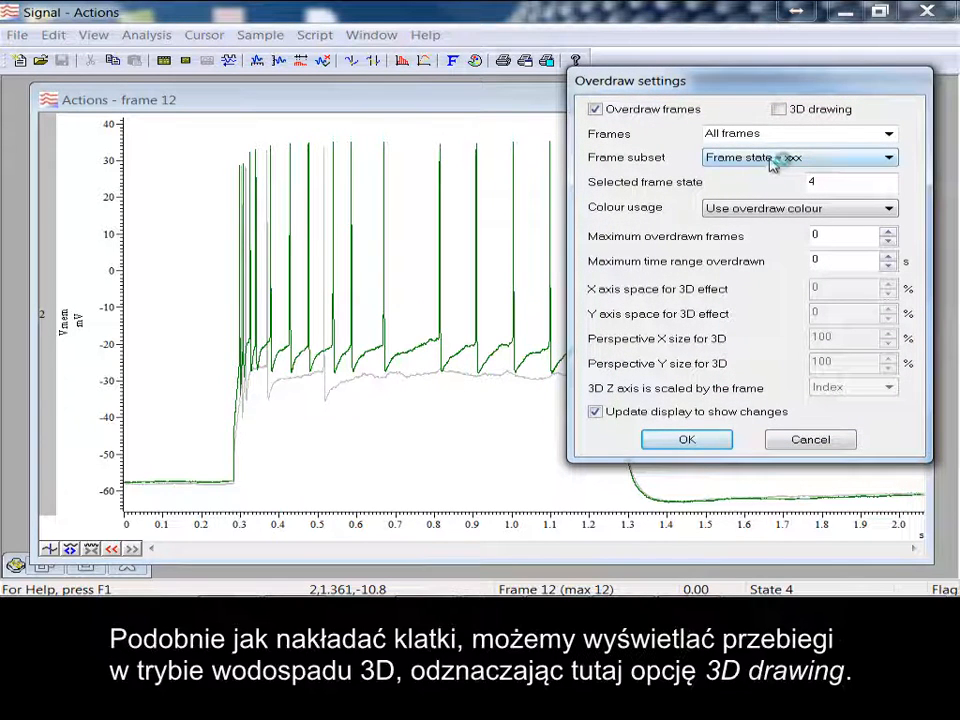
{"action": "left_click", "coordinate": [772, 160]}
{"action": "left_click", "coordinate": [772, 172]}
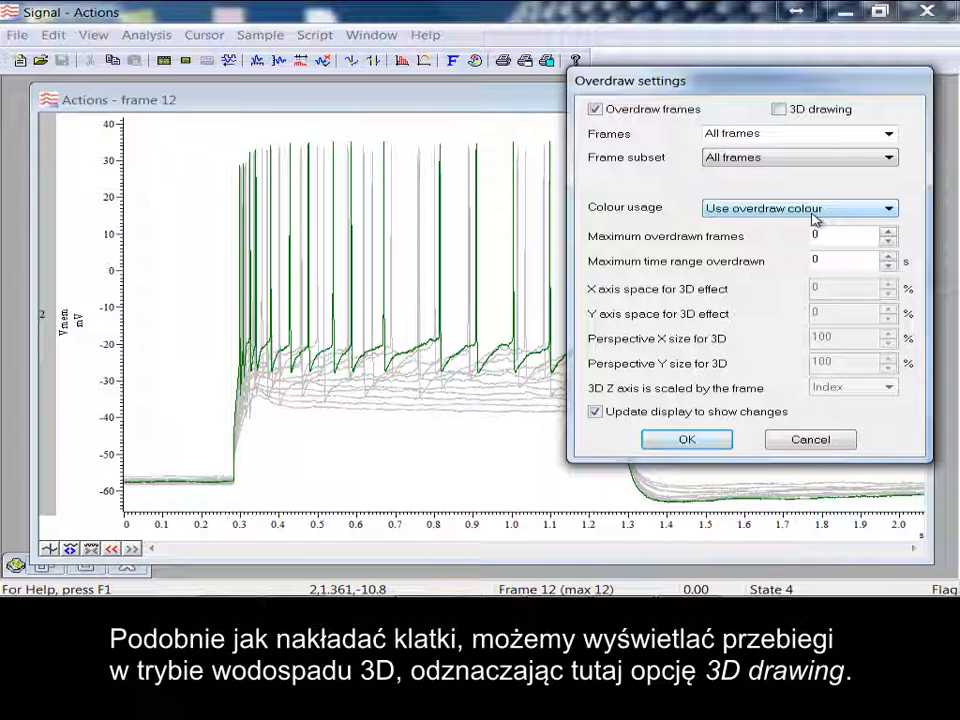
{"action": "left_click", "coordinate": [788, 110]}
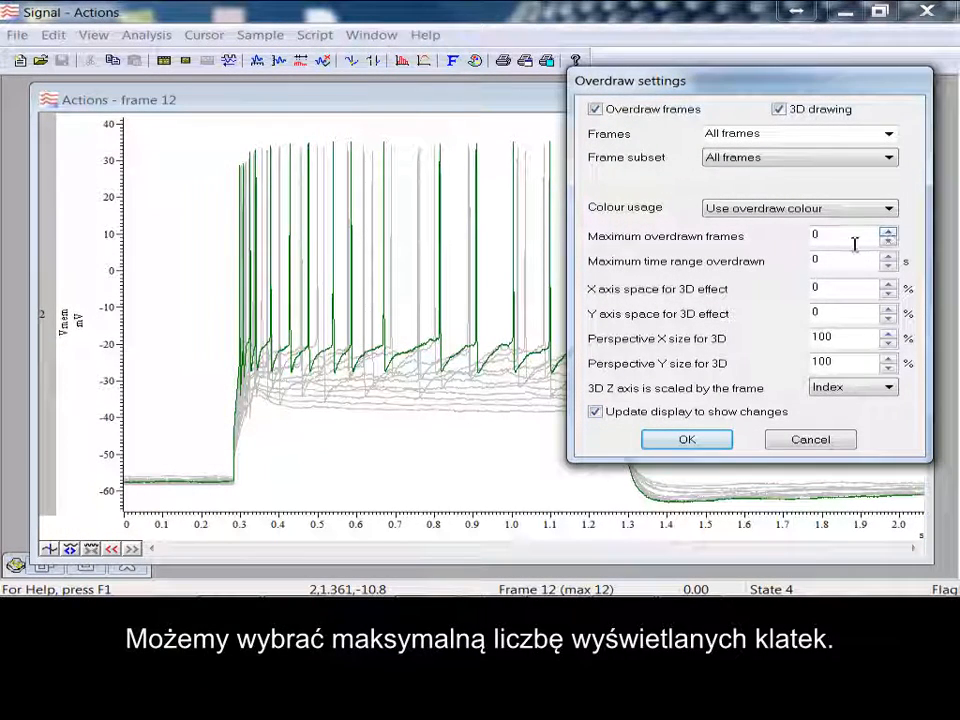
Step: Try limiting the maximum overdrawn frames to 5, and reset the limit to 0
{"action": "left_click", "coordinate": [886, 235]}
{"action": "left_click", "coordinate": [888, 235]}
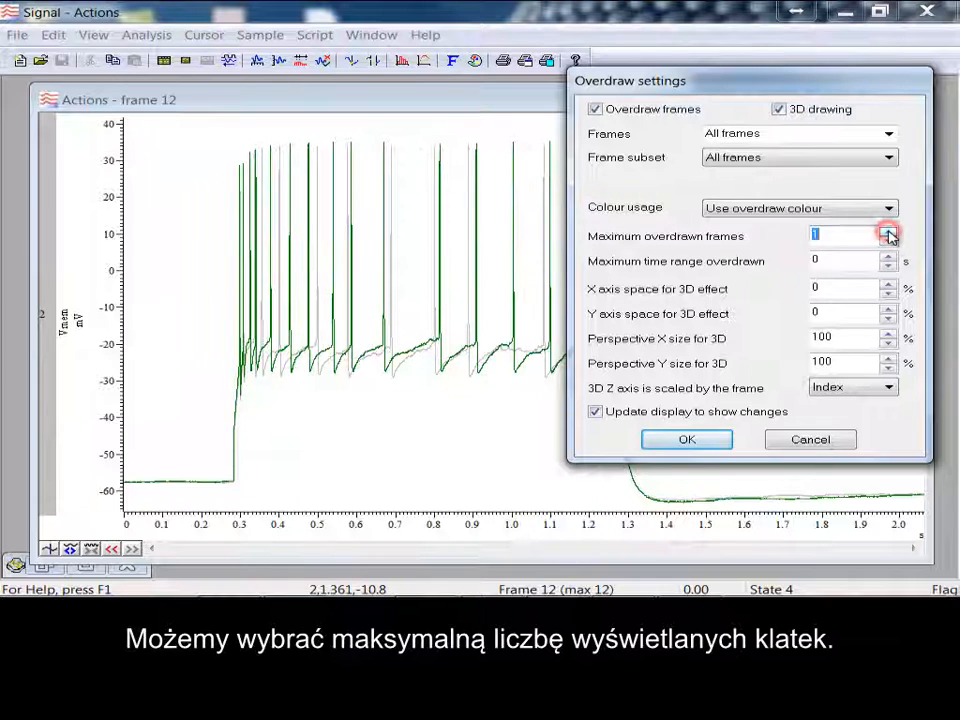
{"action": "left_click", "coordinate": [888, 235]}
{"action": "left_click", "coordinate": [888, 235]}
{"action": "left_click", "coordinate": [888, 235]}
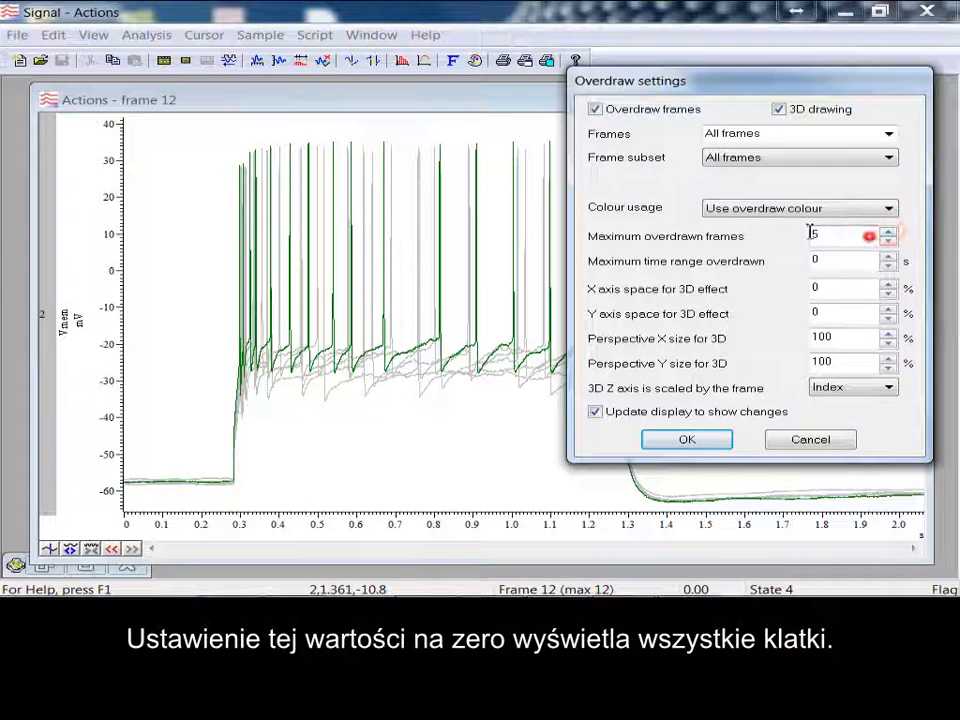
{"action": "type", "text": "0"}
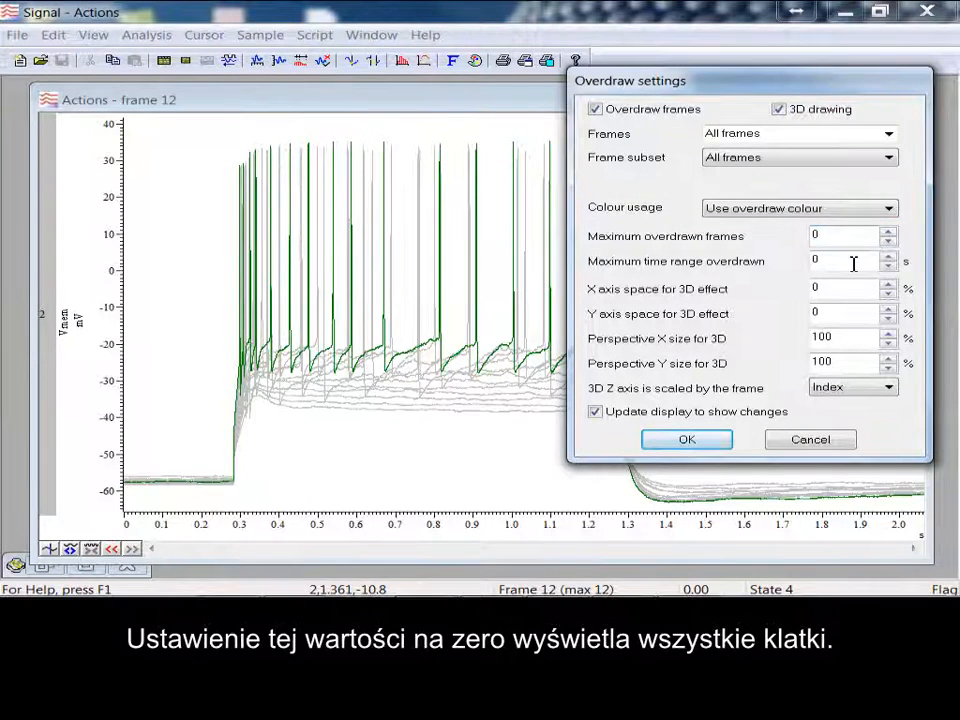
Step: Try a maximum overdrawn time range of 1 s, and set it back to 0
{"action": "left_click", "coordinate": [855, 262]}
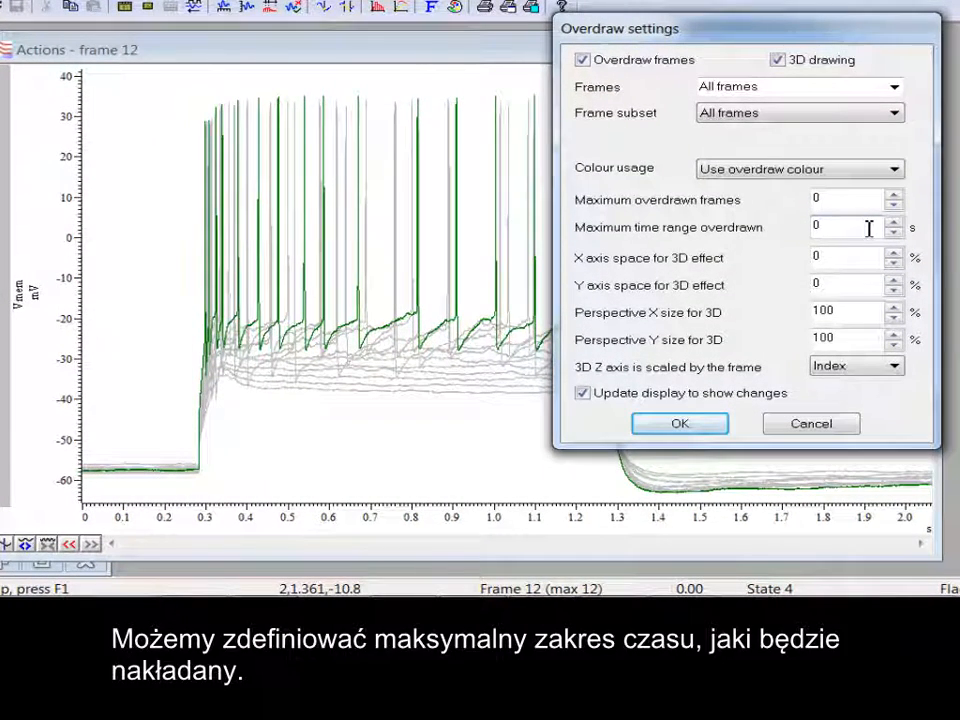
{"action": "double_click", "coordinate": [866, 228]}
{"action": "type", "text": "1"}
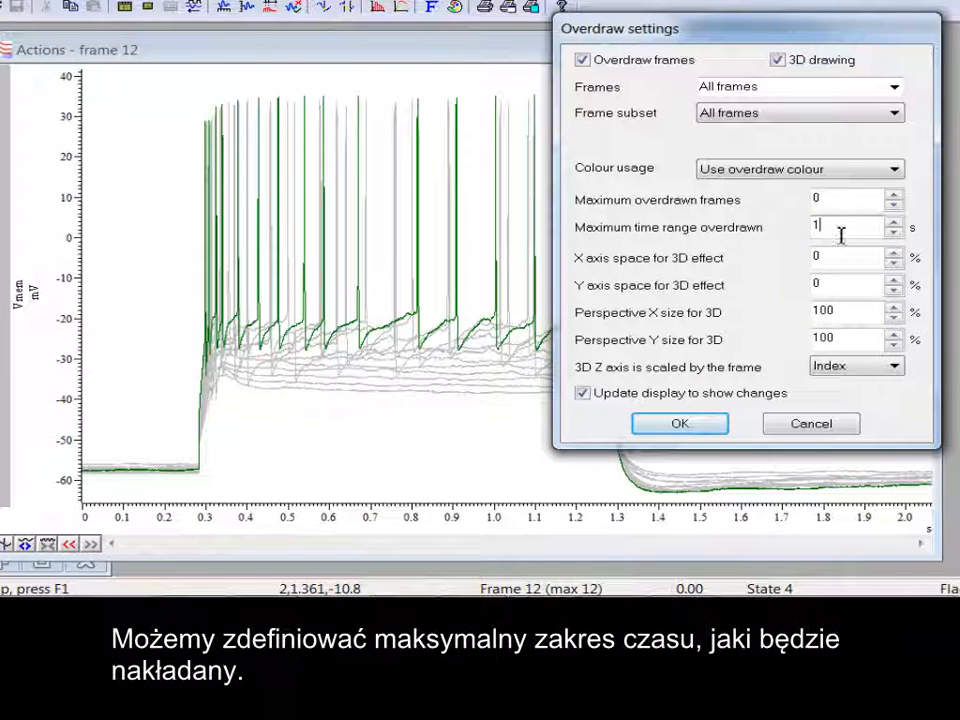
{"action": "double_click", "coordinate": [837, 230]}
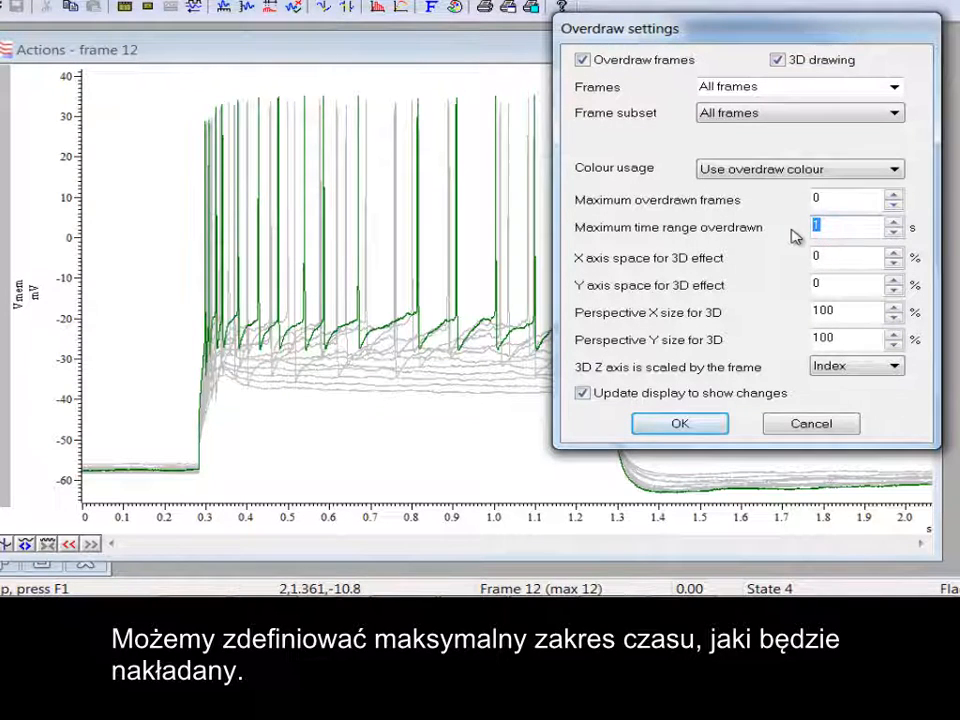
{"action": "type", "text": "0"}
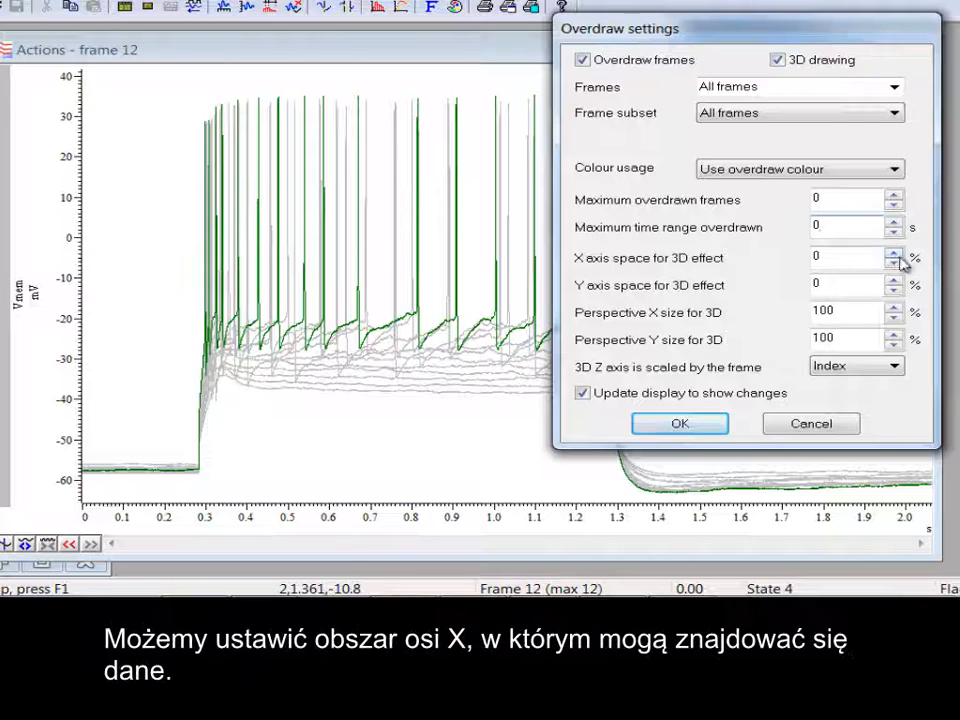
Step: Raise the X axis space for the 3D effect to 13 %
{"action": "left_click", "coordinate": [894, 252]}
{"action": "left_click", "coordinate": [896, 254]}
{"action": "left_click", "coordinate": [896, 254]}
{"action": "left_click", "coordinate": [896, 254]}
{"action": "left_click", "coordinate": [896, 254]}
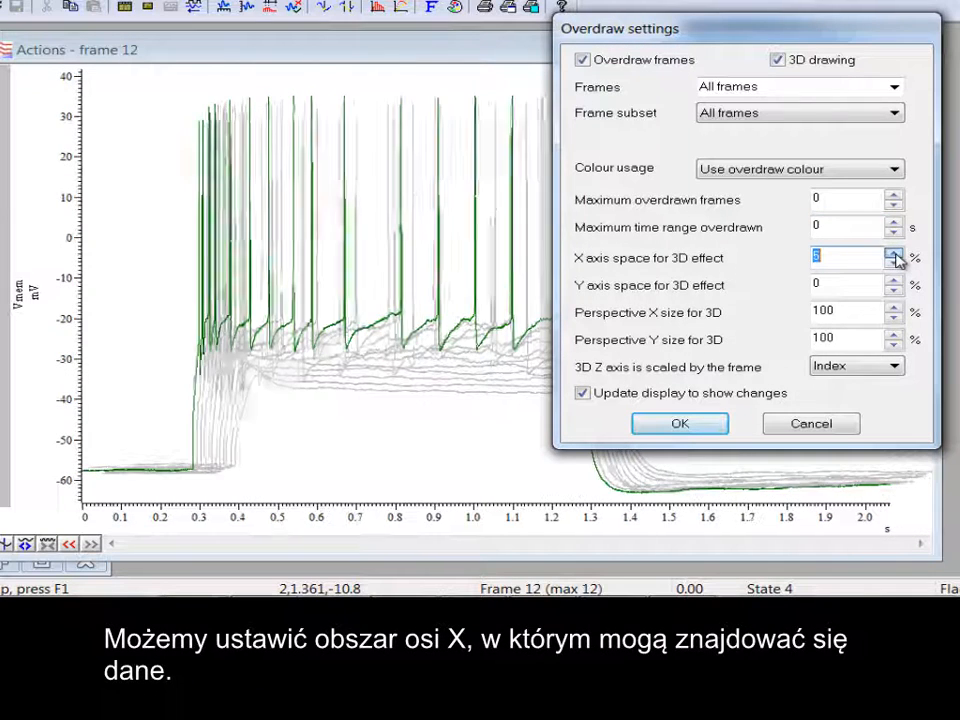
{"action": "left_click", "coordinate": [896, 254]}
{"action": "left_click", "coordinate": [895, 254]}
{"action": "left_click", "coordinate": [895, 254]}
{"action": "left_click", "coordinate": [895, 254]}
{"action": "left_click", "coordinate": [895, 254]}
{"action": "left_click", "coordinate": [895, 254]}
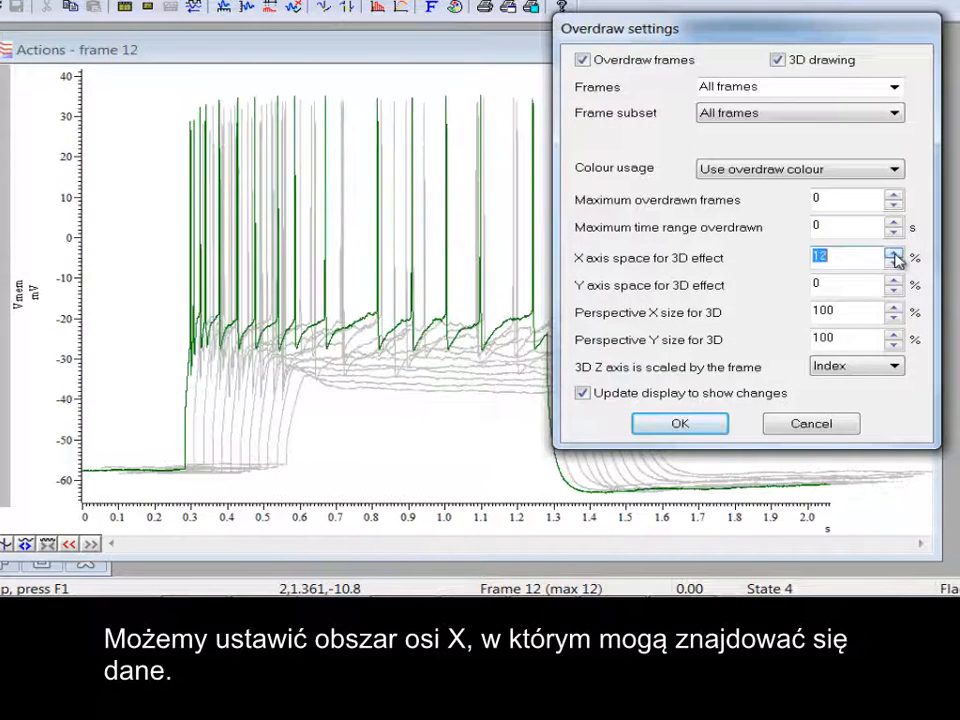
{"action": "left_click", "coordinate": [895, 254]}
{"action": "left_click", "coordinate": [895, 254]}
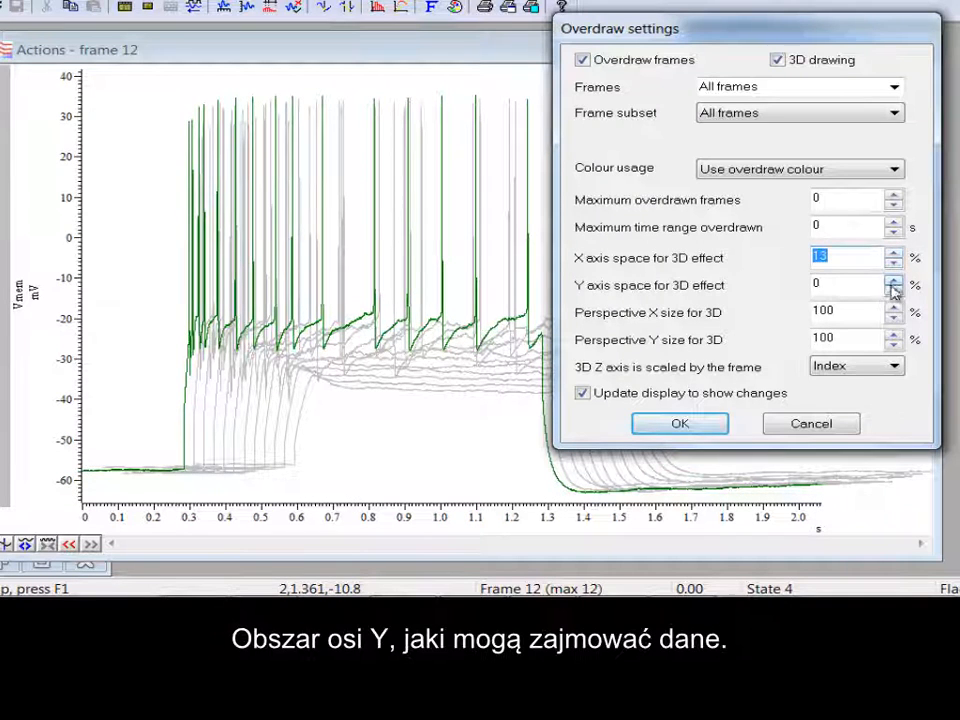
Step: Raise the Y axis space for the 3D effect to 16 %
{"action": "left_click", "coordinate": [894, 282]}
{"action": "left_click", "coordinate": [894, 282]}
{"action": "left_click", "coordinate": [894, 282]}
{"action": "left_click", "coordinate": [894, 282]}
{"action": "left_click", "coordinate": [894, 282]}
{"action": "left_click", "coordinate": [894, 282]}
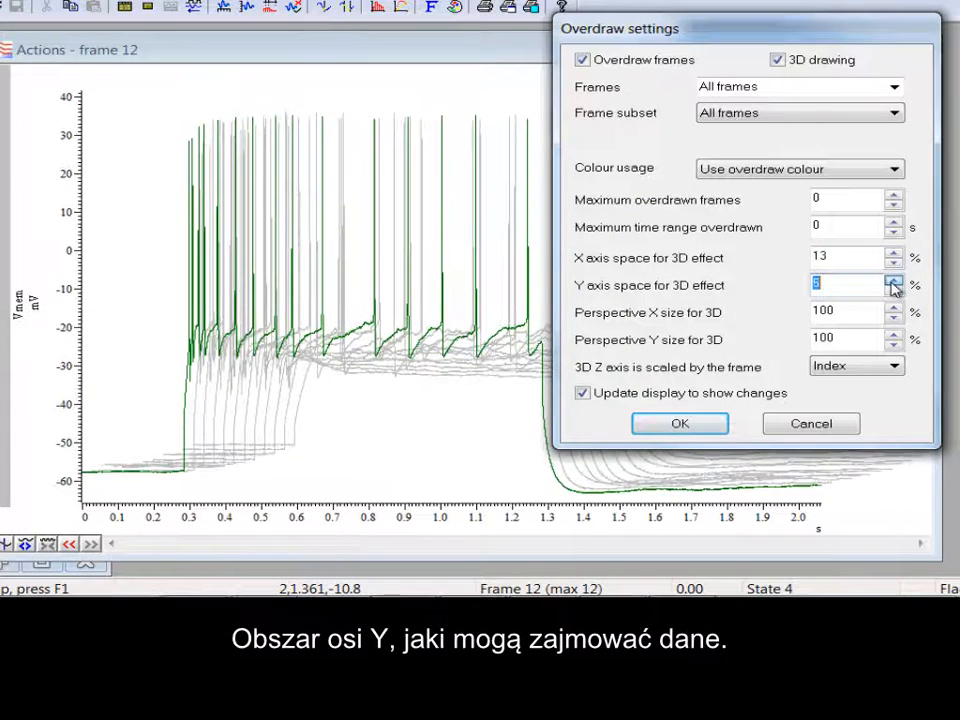
{"action": "left_click", "coordinate": [894, 282]}
{"action": "left_click", "coordinate": [894, 282]}
{"action": "left_click", "coordinate": [894, 282]}
{"action": "left_click", "coordinate": [894, 282]}
{"action": "left_click", "coordinate": [894, 282]}
{"action": "left_click", "coordinate": [894, 282]}
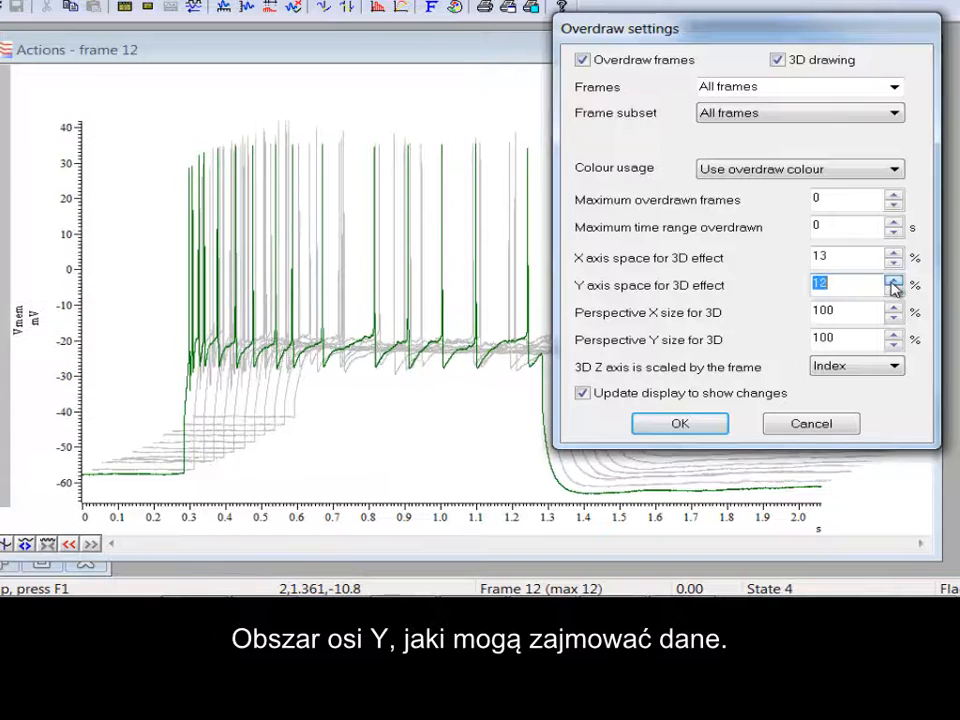
{"action": "left_click", "coordinate": [894, 282]}
{"action": "left_click", "coordinate": [894, 282]}
{"action": "left_click", "coordinate": [894, 282]}
{"action": "left_click", "coordinate": [894, 282]}
Step: Try lowering the perspective X size for 3D to about 66 %
{"action": "left_click", "coordinate": [894, 310]}
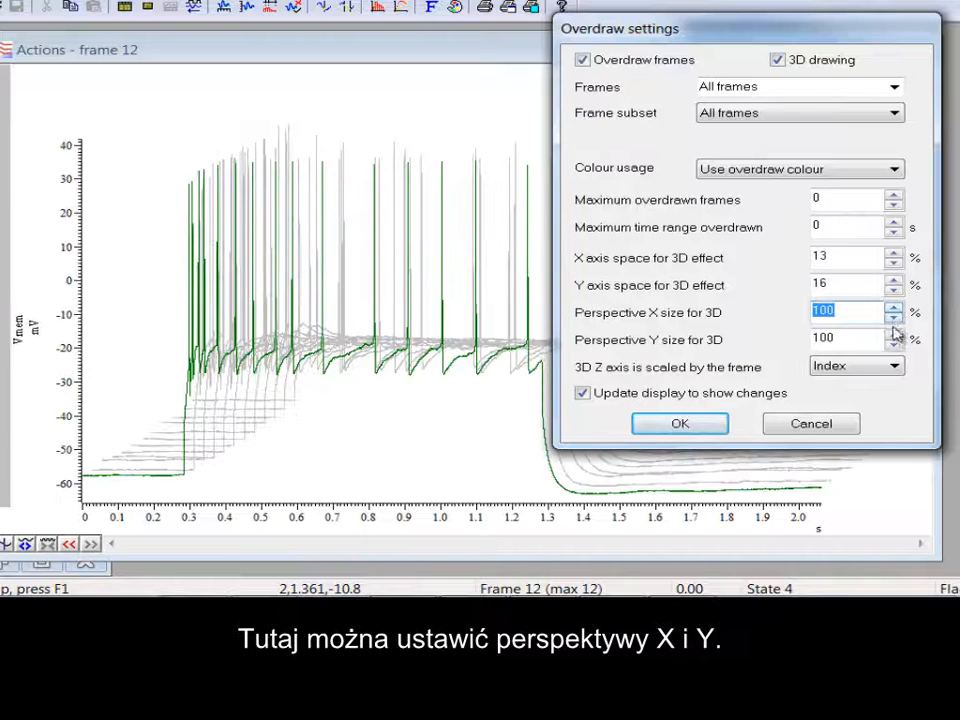
{"action": "left_click", "coordinate": [893, 317]}
{"action": "left_click", "coordinate": [893, 317]}
{"action": "left_click", "coordinate": [893, 317]}
{"action": "left_click", "coordinate": [893, 317]}
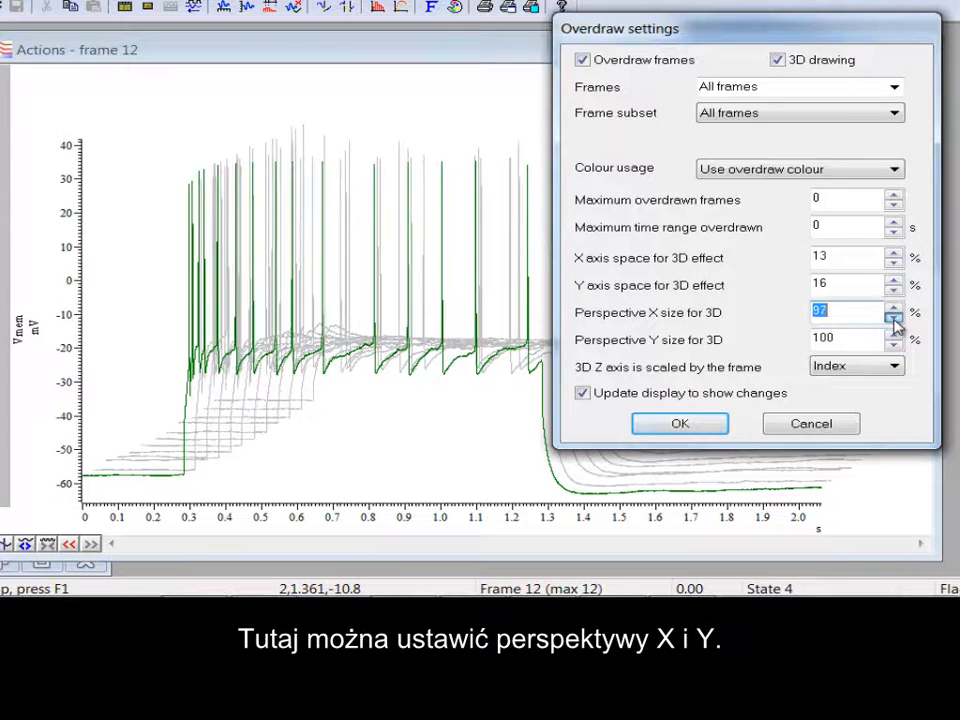
{"action": "left_click", "coordinate": [893, 317]}
{"action": "left_click", "coordinate": [893, 317]}
{"action": "left_click", "coordinate": [893, 317]}
{"action": "left_click", "coordinate": [893, 317]}
{"action": "left_click", "coordinate": [893, 317]}
{"action": "left_click", "coordinate": [893, 317]}
{"action": "left_click", "coordinate": [893, 317]}
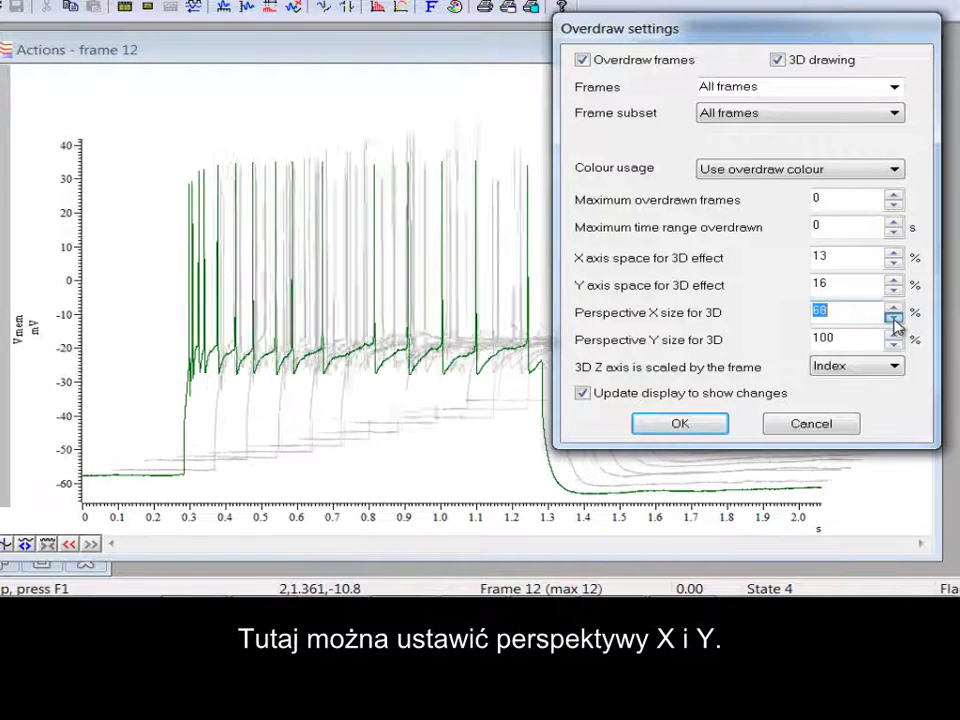
{"action": "left_click", "coordinate": [893, 317]}
{"action": "left_click", "coordinate": [893, 317]}
{"action": "left_click", "coordinate": [893, 317]}
{"action": "left_click", "coordinate": [893, 317]}
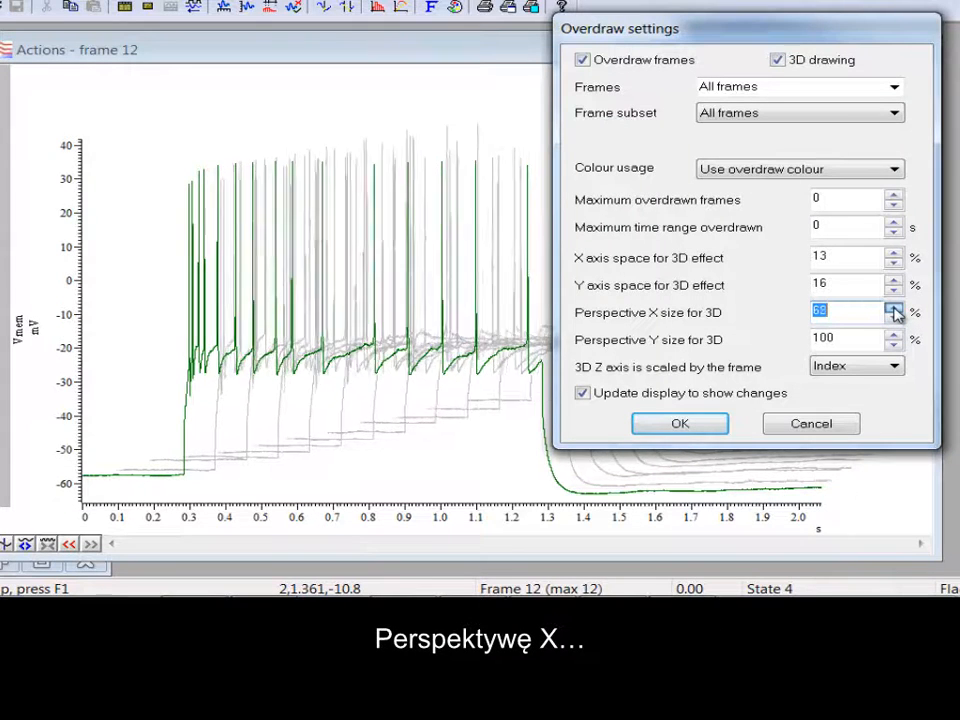
Step: Set the perspective X size for 3D back to 100 %
{"action": "left_click", "coordinate": [893, 317]}
{"action": "left_click", "coordinate": [893, 317]}
{"action": "left_click", "coordinate": [893, 317]}
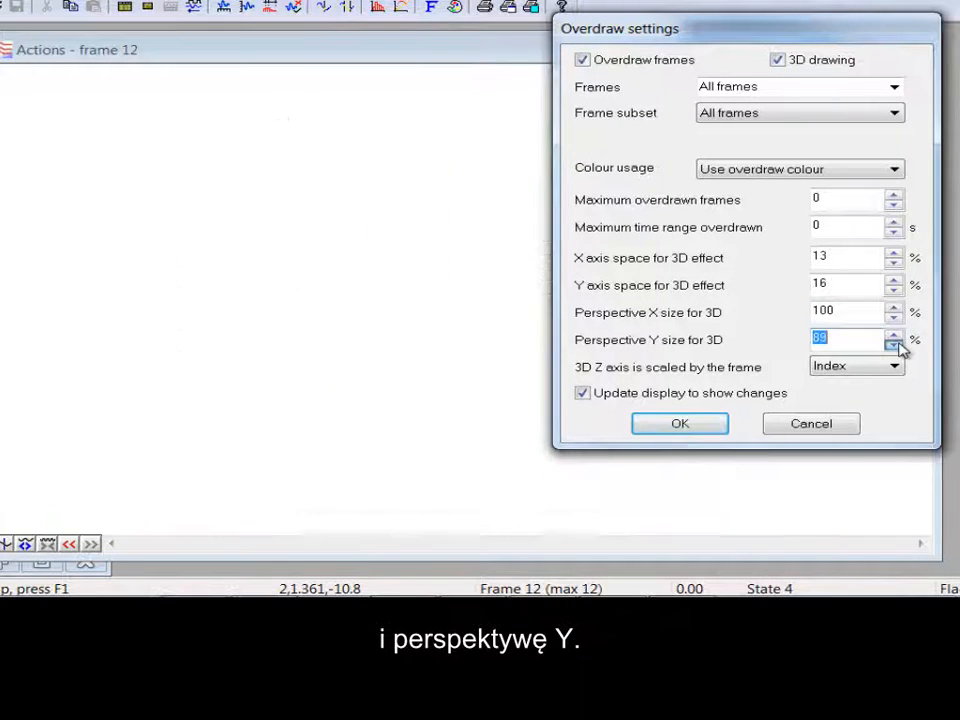
Step: Lower the perspective Y size for 3D to 52 %
{"action": "left_click", "coordinate": [894, 335]}
{"action": "left_click", "coordinate": [894, 344]}
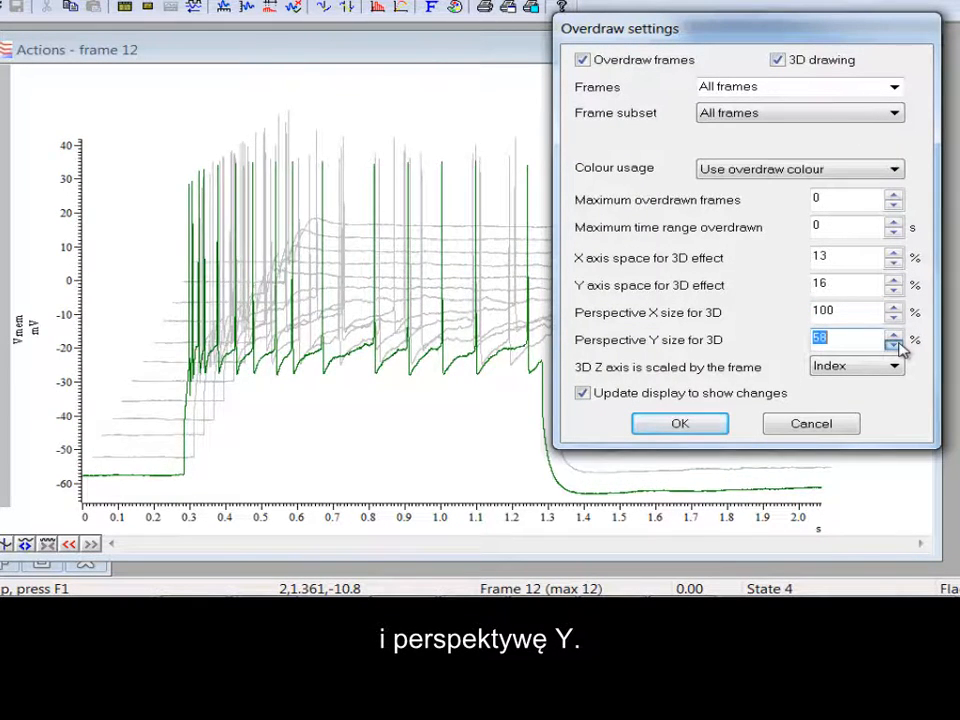
{"action": "left_click", "coordinate": [894, 344]}
{"action": "left_click", "coordinate": [894, 344]}
{"action": "left_click", "coordinate": [894, 344]}
{"action": "left_click", "coordinate": [894, 344]}
{"action": "left_click", "coordinate": [894, 344]}
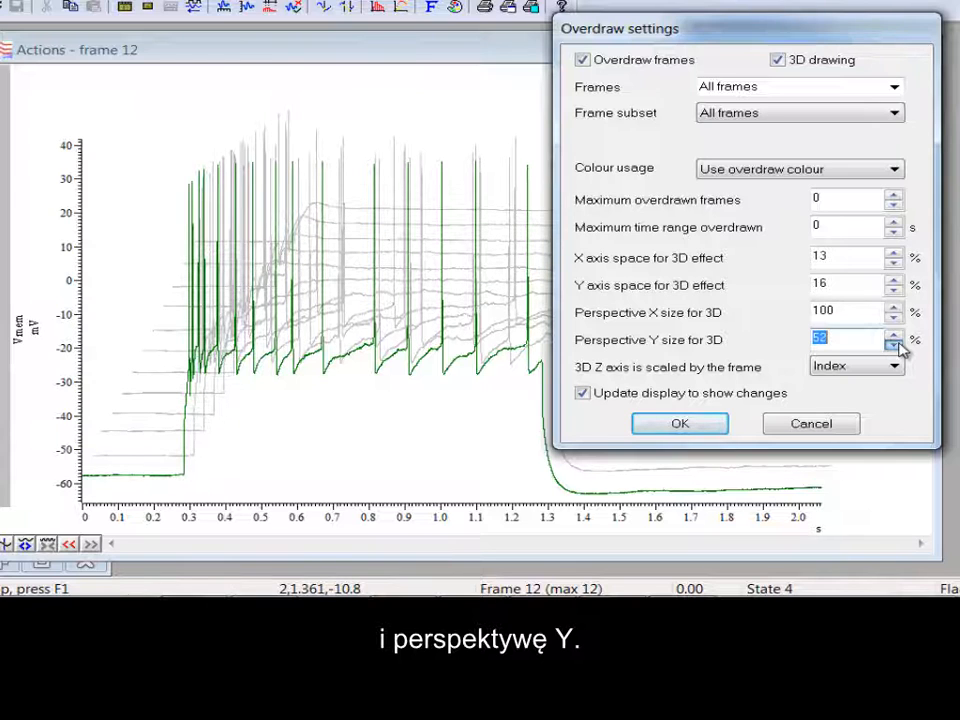
Step: Try a larger X axis space for the 3D effect, and reduce it to 0 %
{"action": "left_click", "coordinate": [893, 255]}
{"action": "left_click", "coordinate": [893, 255]}
{"action": "left_click", "coordinate": [893, 255]}
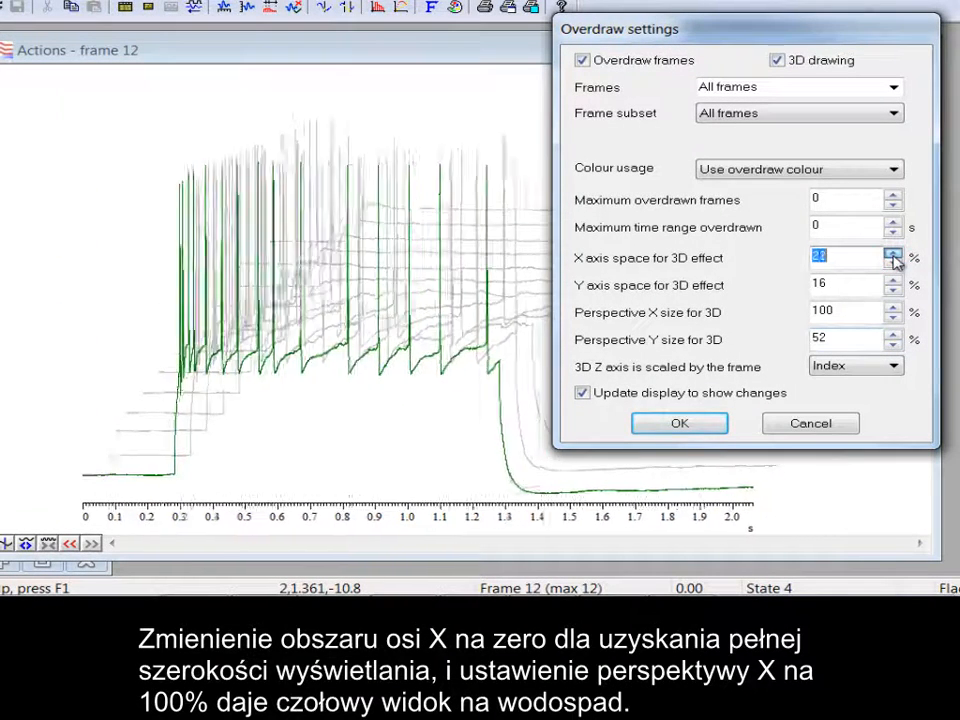
{"action": "left_click", "coordinate": [893, 255]}
{"action": "left_click", "coordinate": [893, 262]}
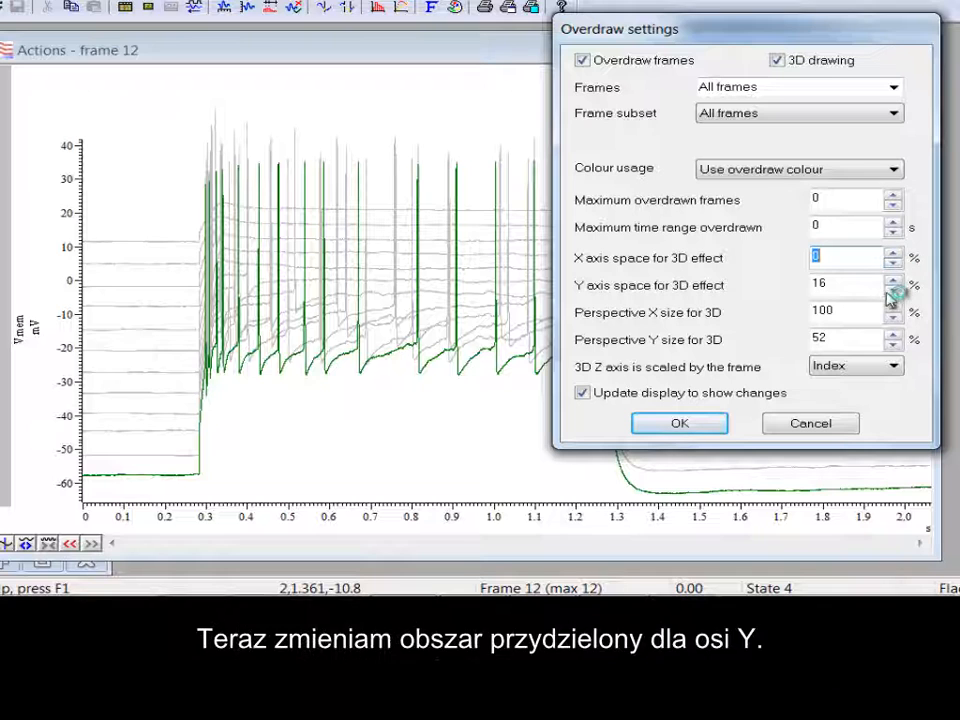
Step: Raise the Y axis space for the 3D effect to 42 % and accept the overdraw settings
{"action": "left_click", "coordinate": [893, 281]}
{"action": "left_click", "coordinate": [893, 282]}
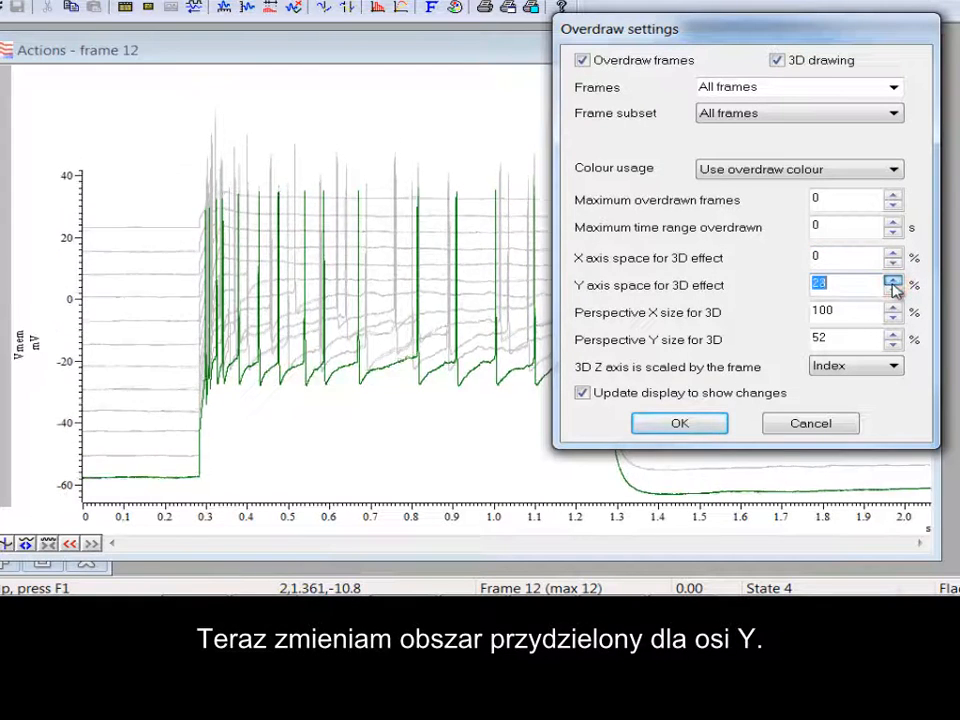
{"action": "left_click", "coordinate": [893, 282]}
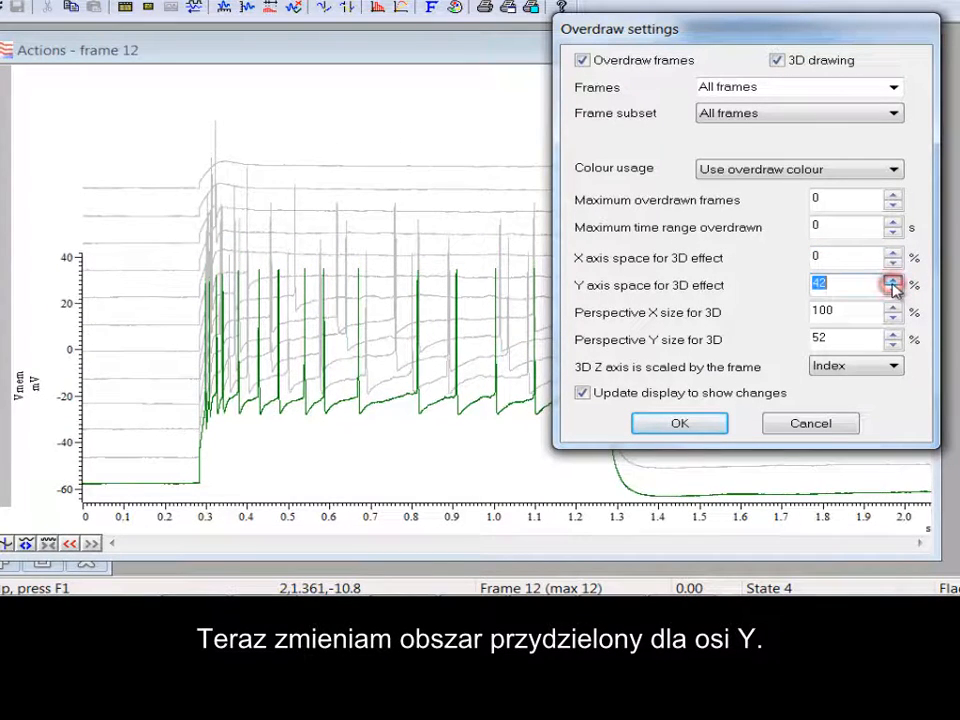
{"action": "left_click", "coordinate": [680, 424]}
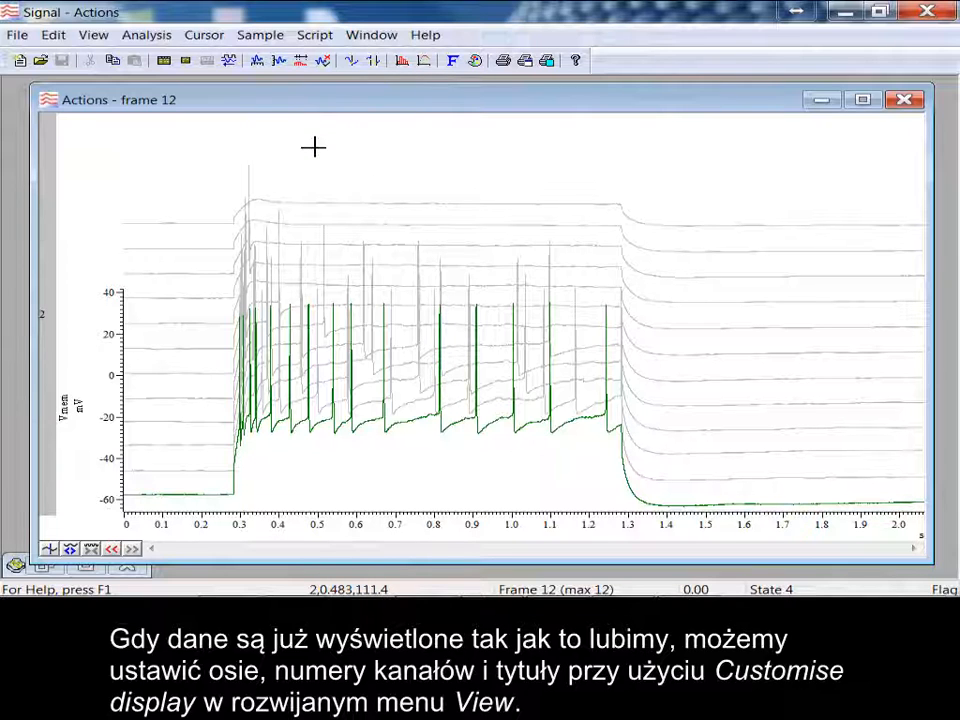
Step: Open the Customise display settings for Actions and enable the 1 Imemb waveform channel
{"action": "left_click", "coordinate": [99, 36]}
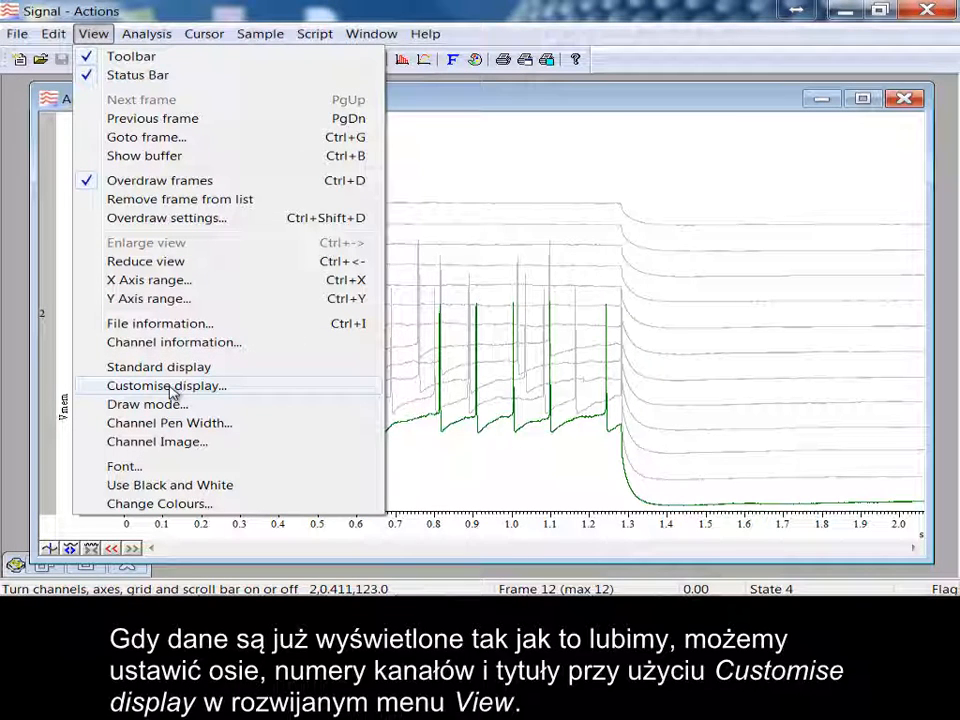
{"action": "left_click", "coordinate": [240, 391]}
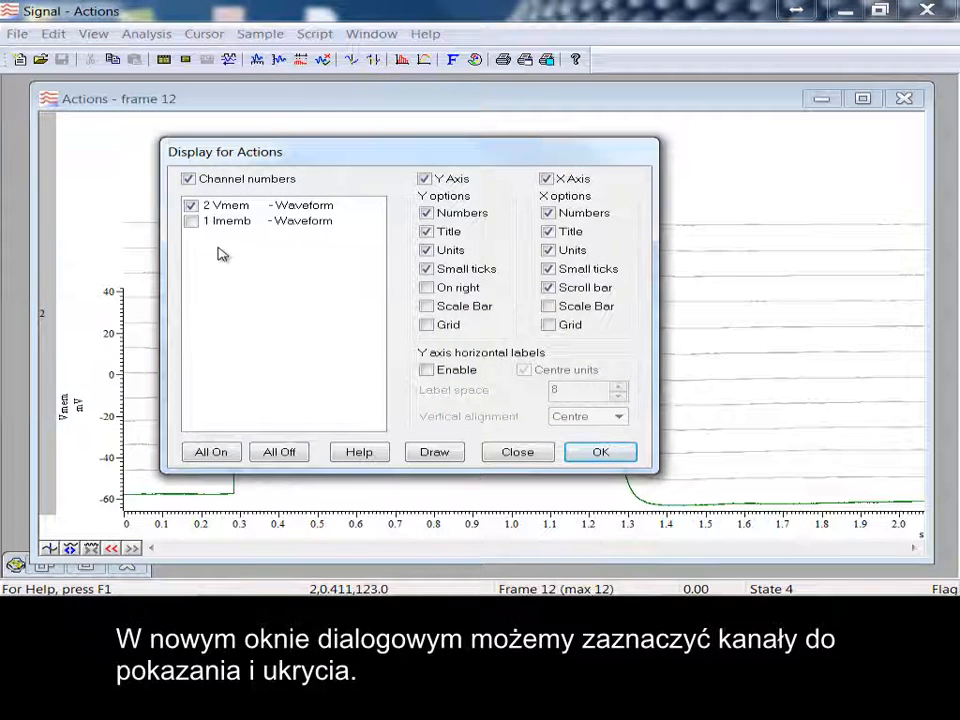
{"action": "left_click", "coordinate": [210, 227]}
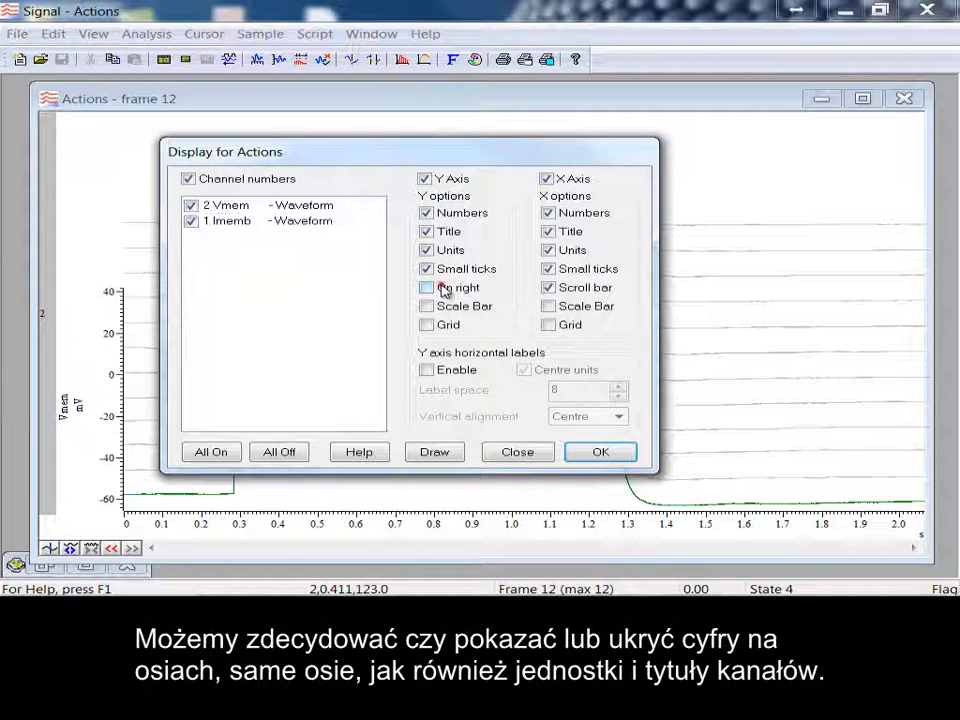
Step: Place the Y axes on the right and draw both the X and Y axes as scale bars
{"action": "left_click", "coordinate": [444, 289]}
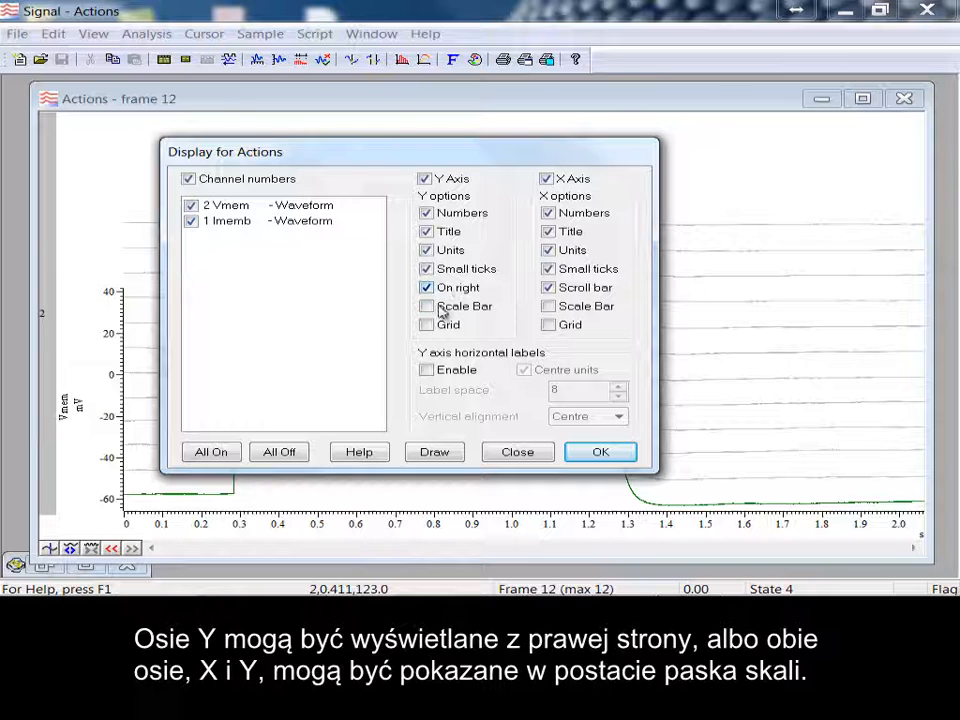
{"action": "left_click", "coordinate": [436, 309]}
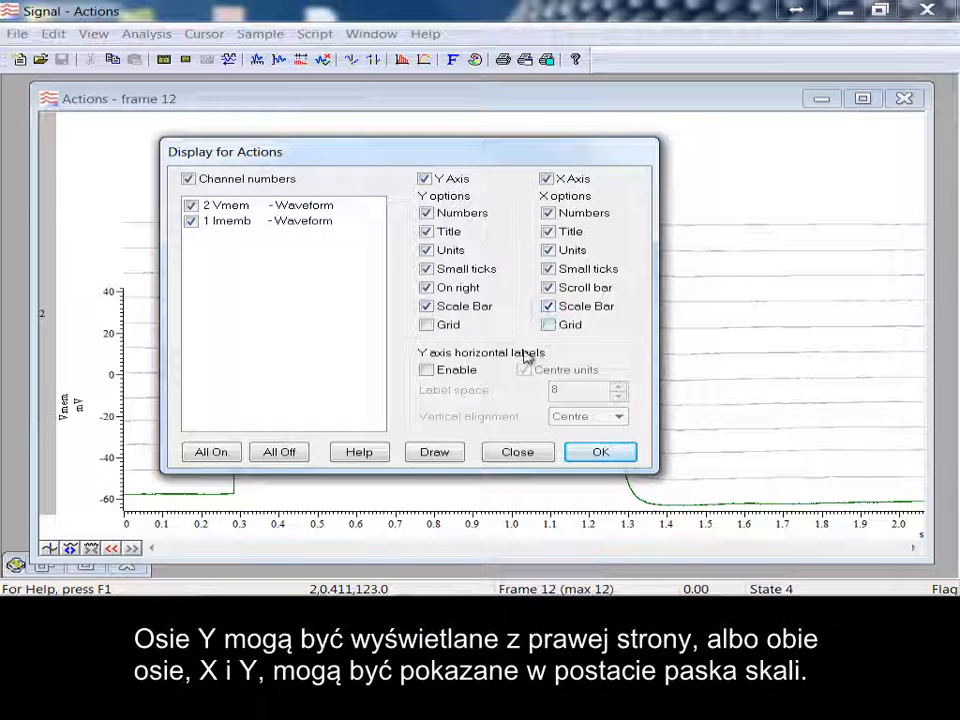
{"action": "left_click", "coordinate": [449, 455]}
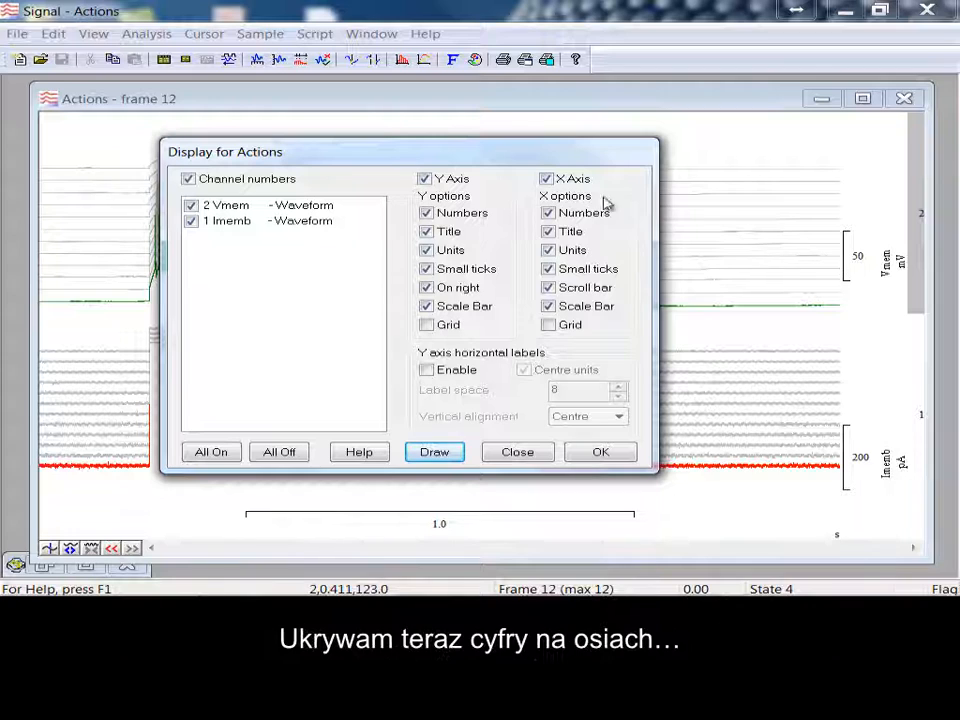
Step: Try hiding the numbers on both the X and Y axes, and show them again
{"action": "left_click", "coordinate": [462, 215]}
{"action": "left_click", "coordinate": [547, 215]}
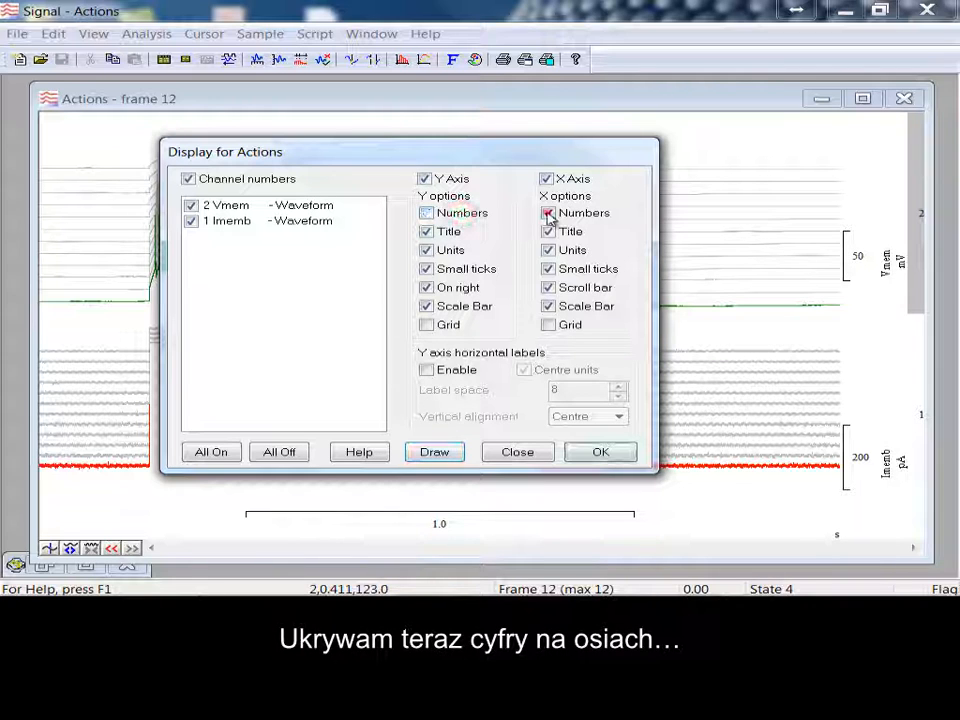
{"action": "left_click", "coordinate": [446, 453]}
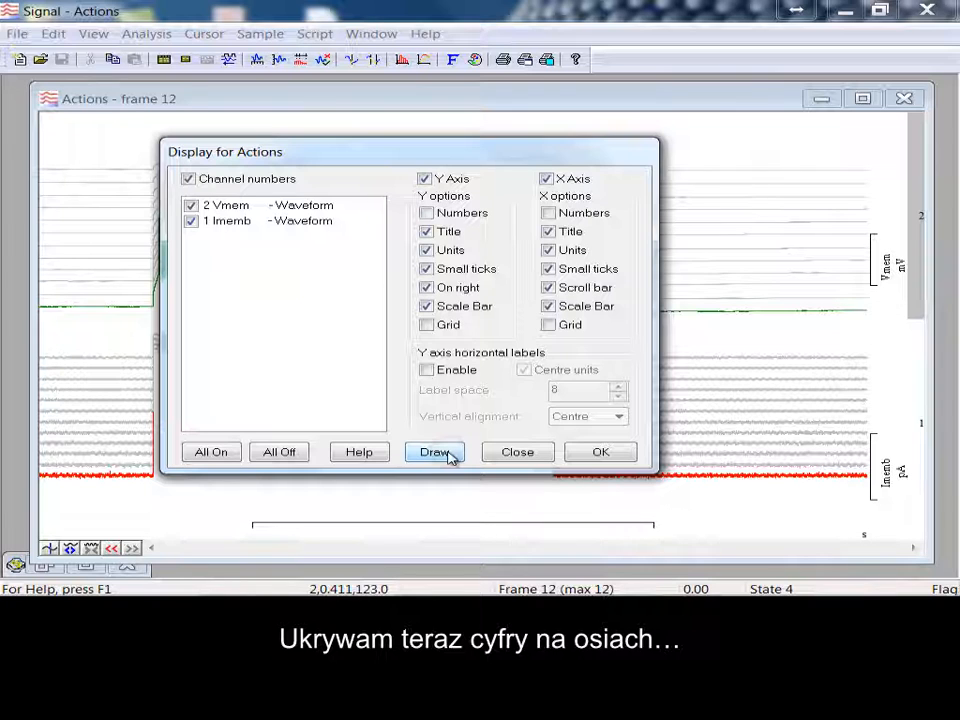
{"action": "left_click", "coordinate": [438, 213]}
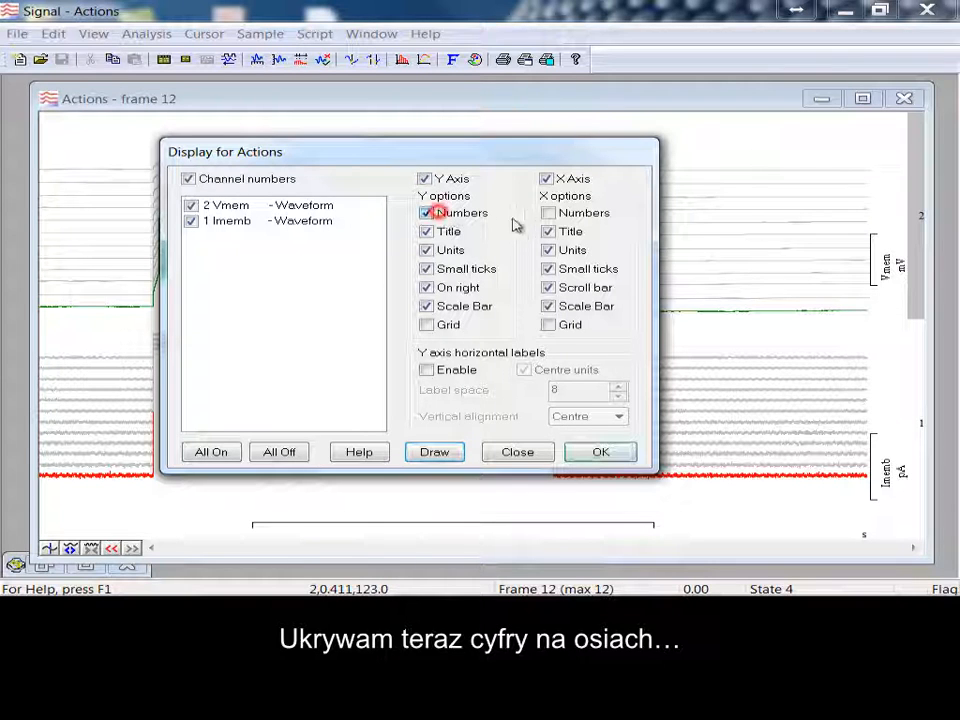
{"action": "left_click", "coordinate": [547, 212]}
{"action": "left_click", "coordinate": [455, 452]}
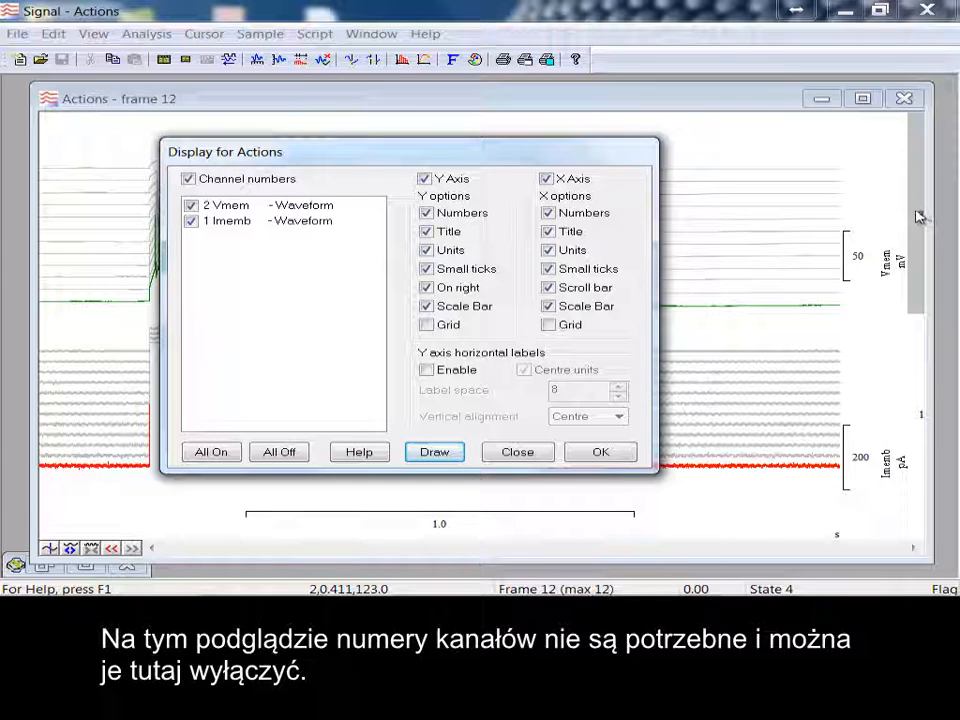
Step: Hide the channel numbers and enable horizontal Y axis labels with Bottom vertical alignment, redrawing the data view
{"action": "left_click", "coordinate": [190, 179]}
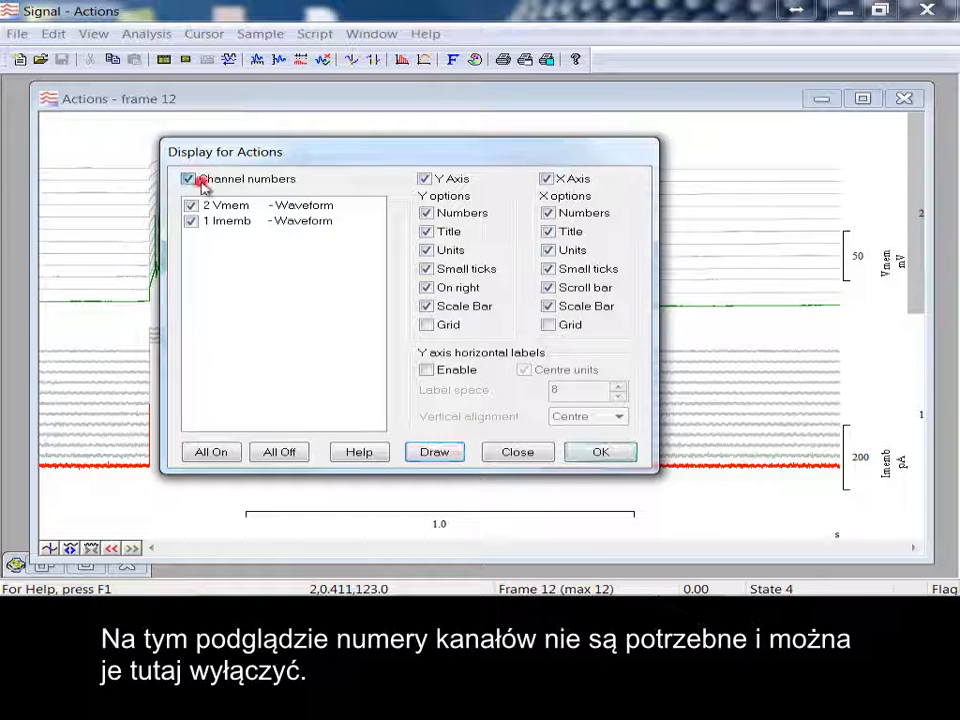
{"action": "left_click", "coordinate": [426, 454]}
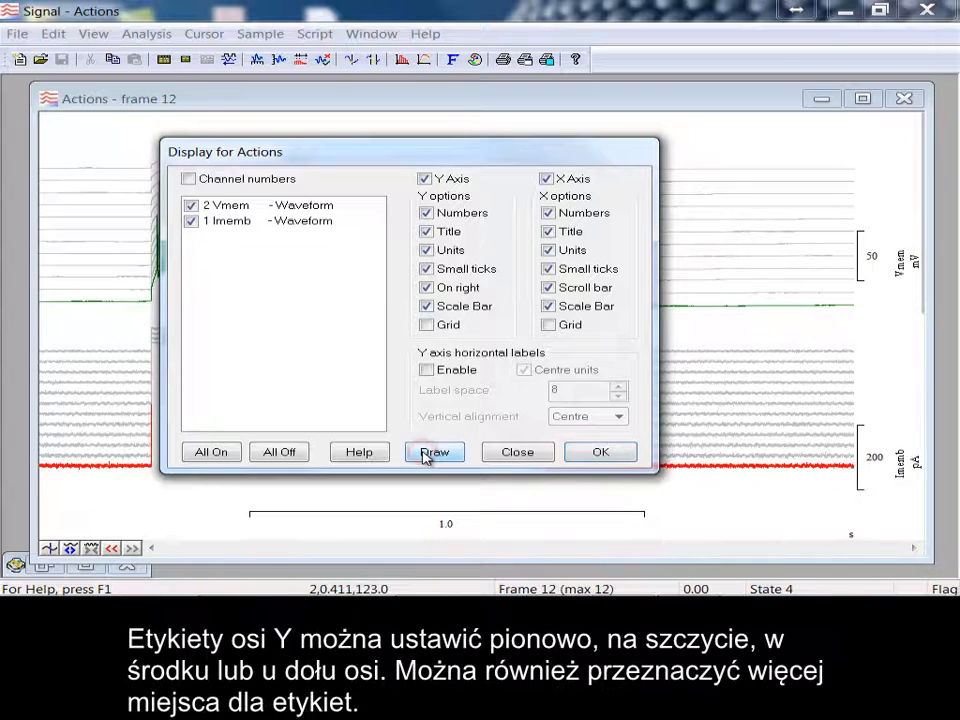
{"action": "left_click", "coordinate": [443, 376]}
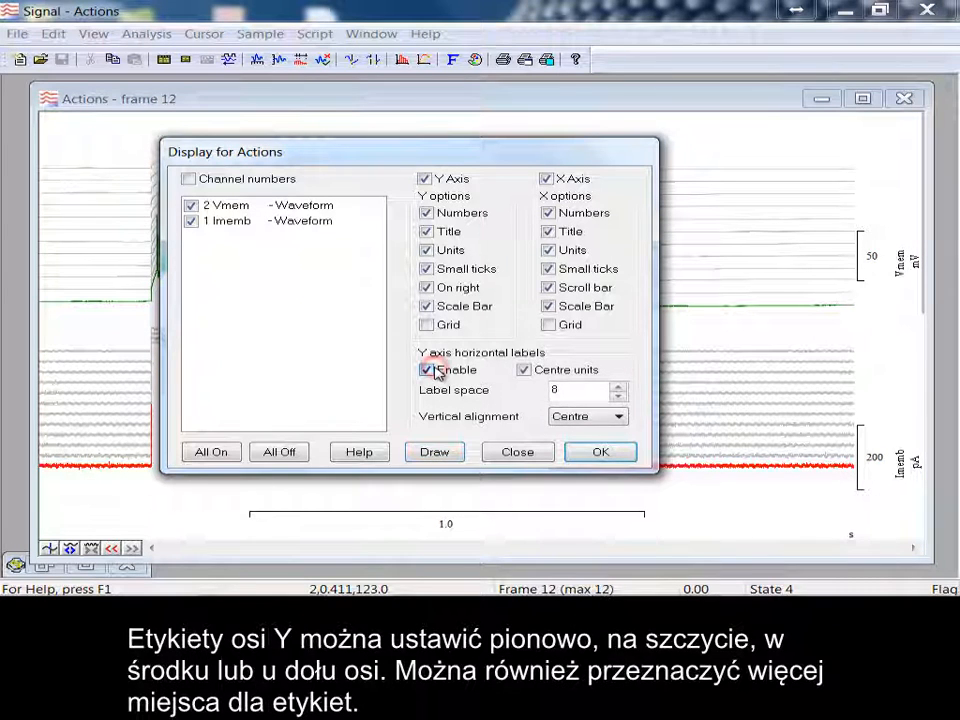
{"action": "left_click", "coordinate": [594, 424]}
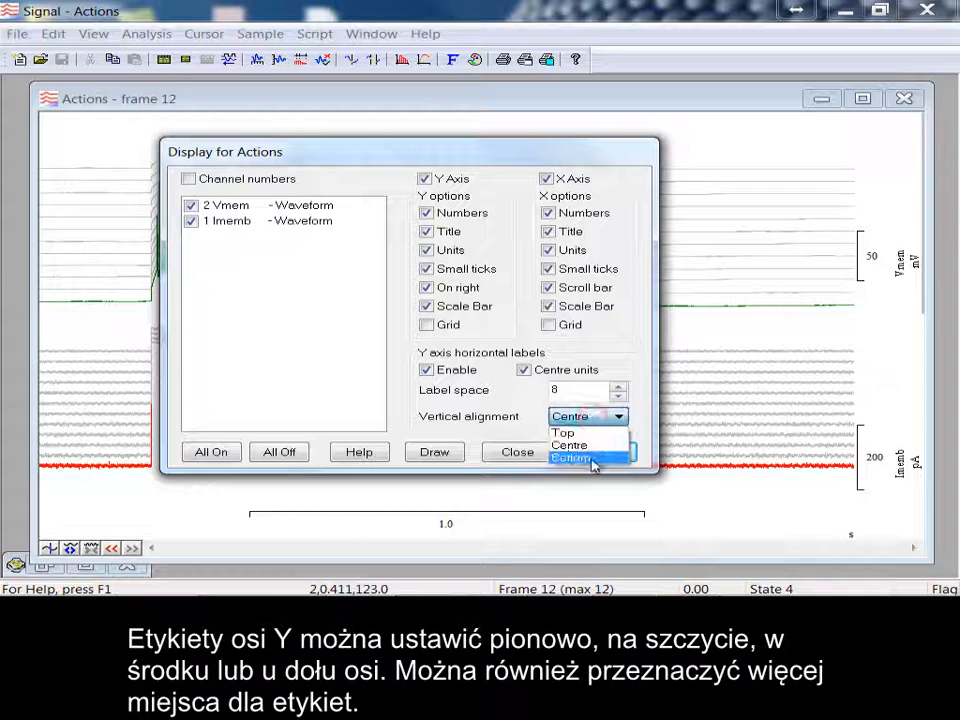
{"action": "left_click", "coordinate": [594, 462]}
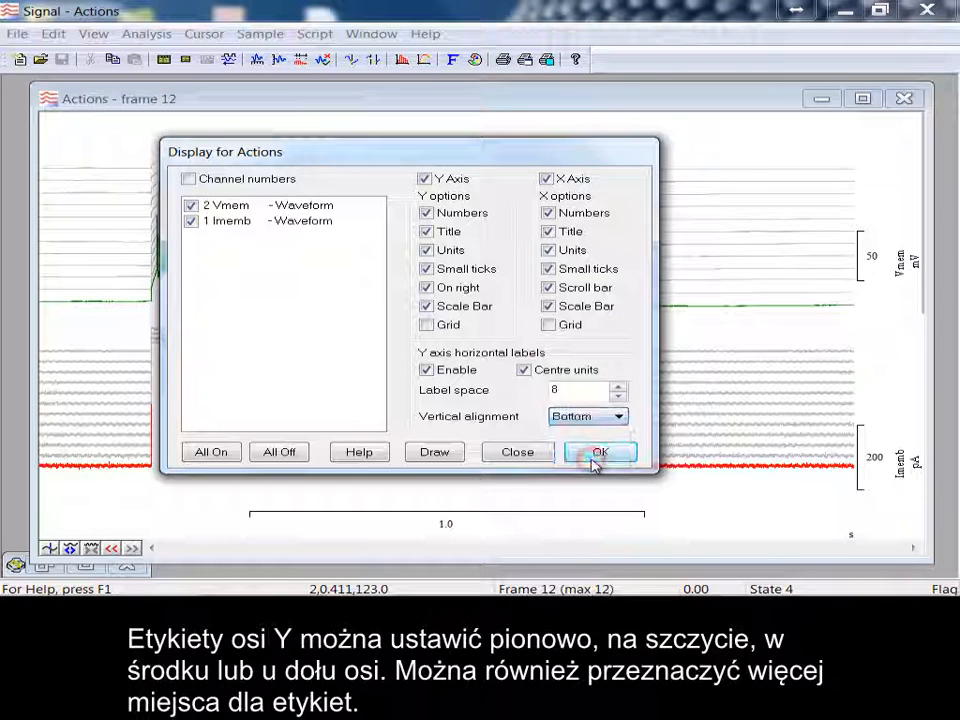
{"action": "left_click", "coordinate": [435, 452]}
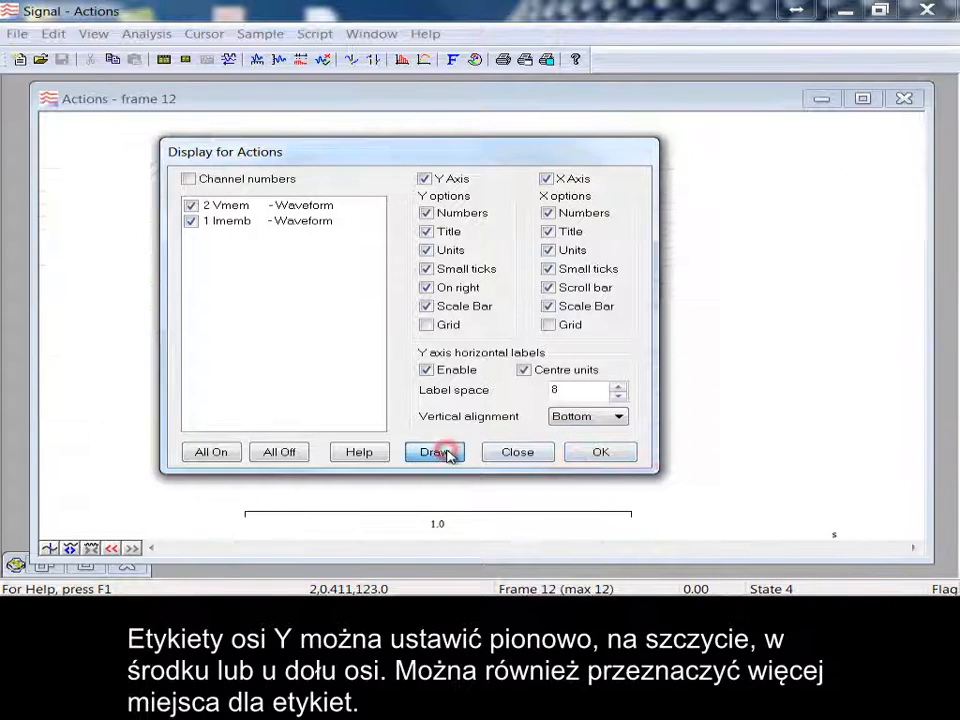
Step: Enable the grid for both the Y and X axes and close the display settings
{"action": "left_click", "coordinate": [427, 325]}
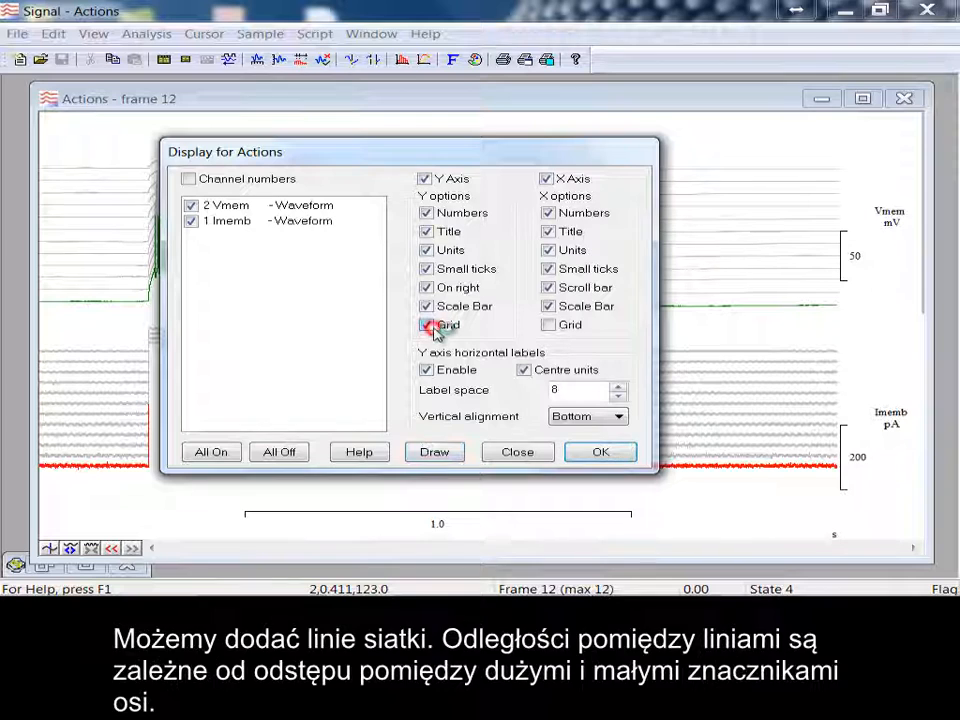
{"action": "left_click", "coordinate": [549, 326]}
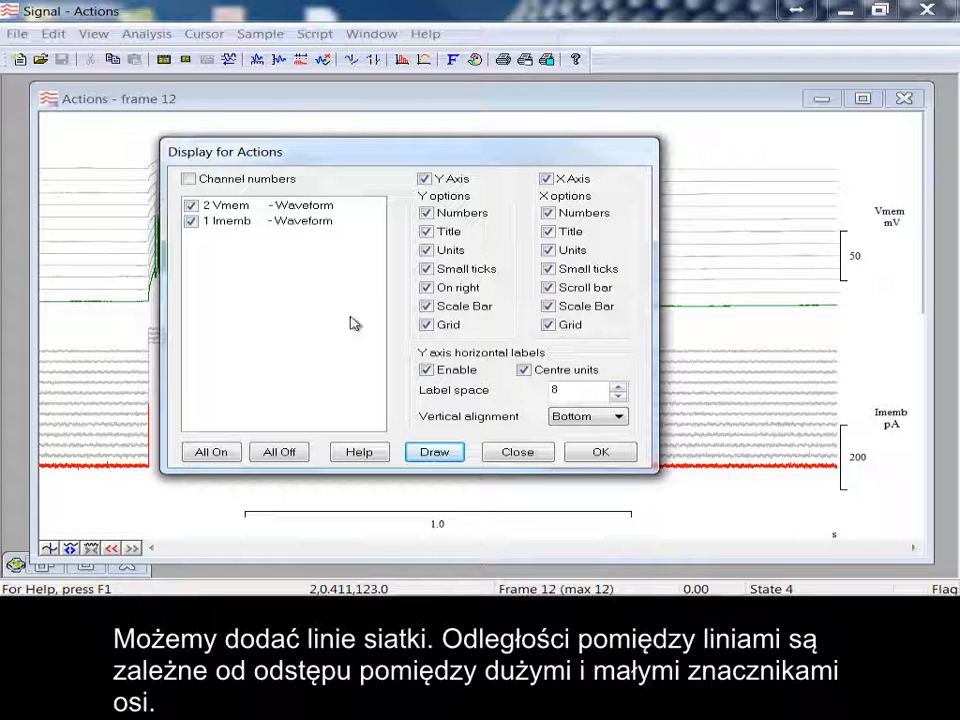
{"action": "left_click", "coordinate": [516, 452]}
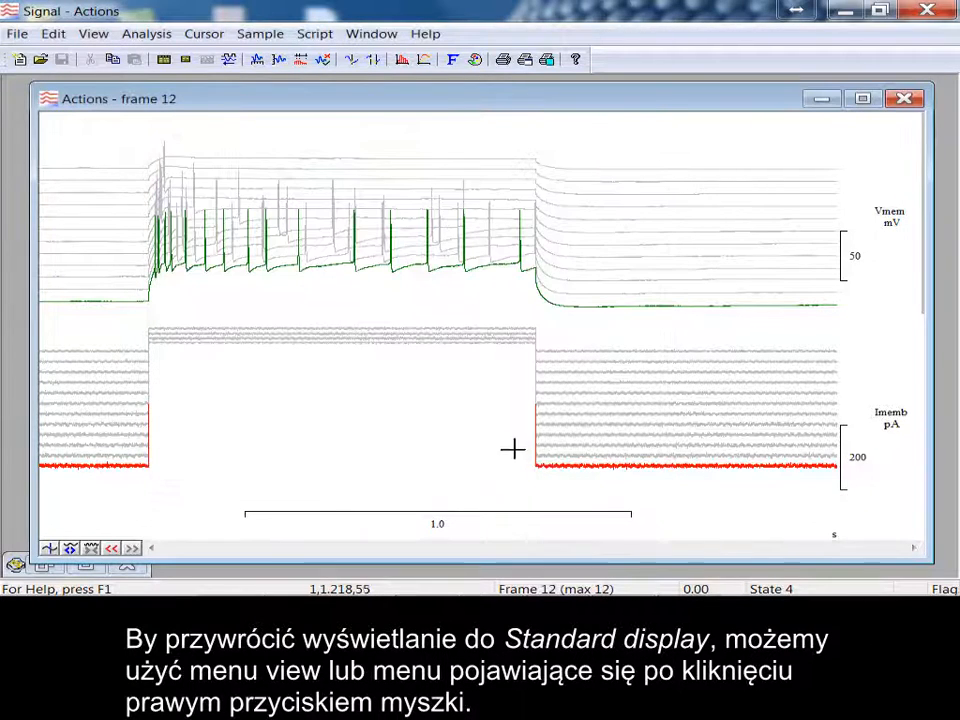
Step: Reset the Actions data view to the standard display
{"action": "right_click", "coordinate": [449, 272]}
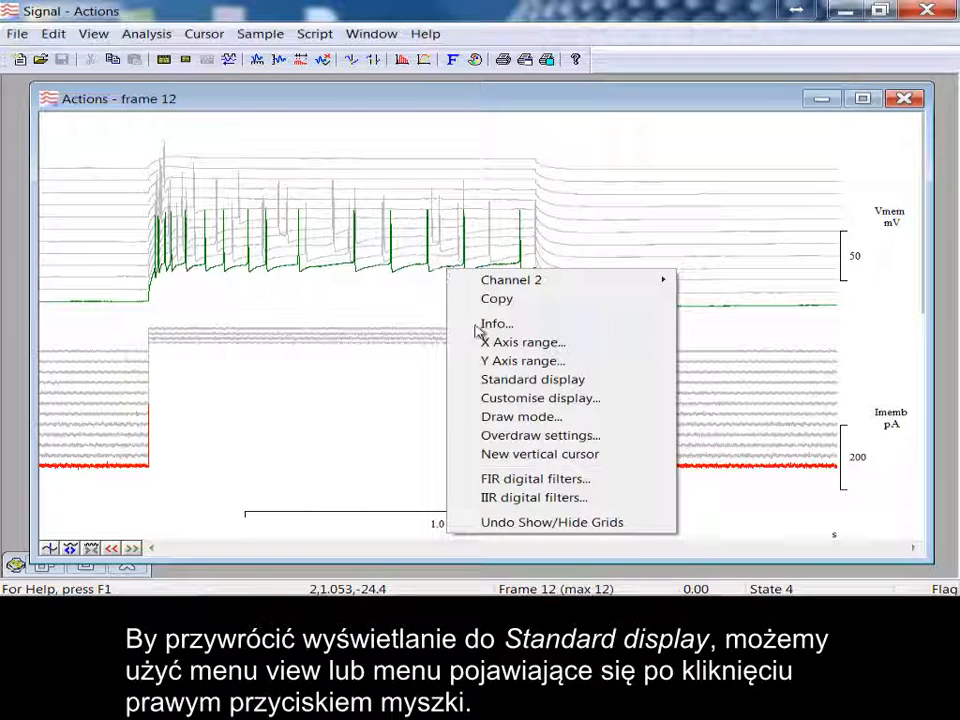
{"action": "left_click", "coordinate": [633, 385]}
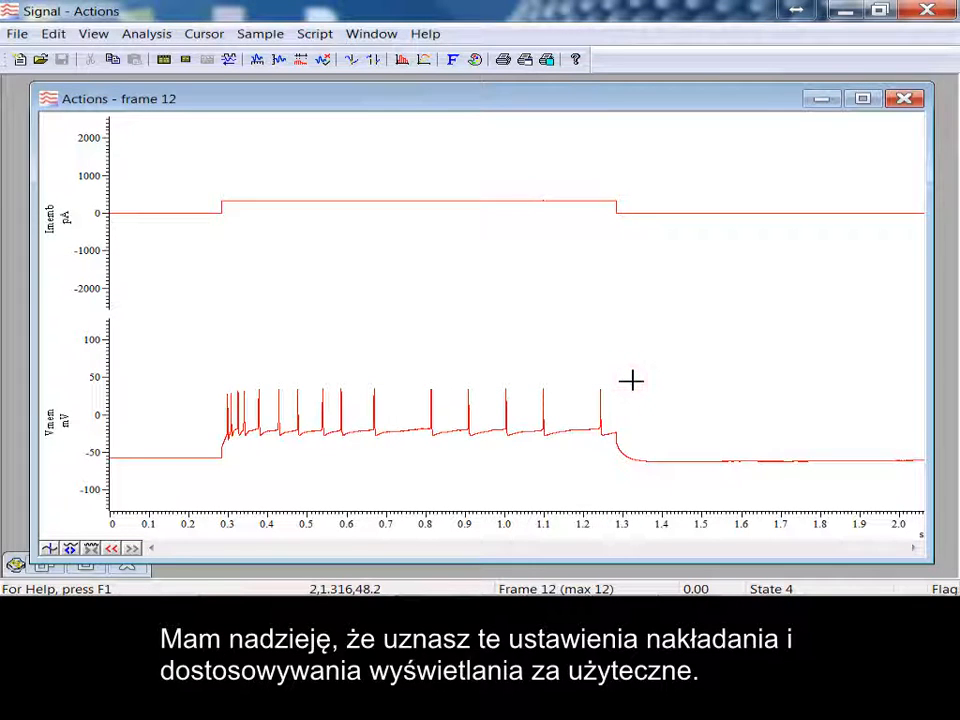